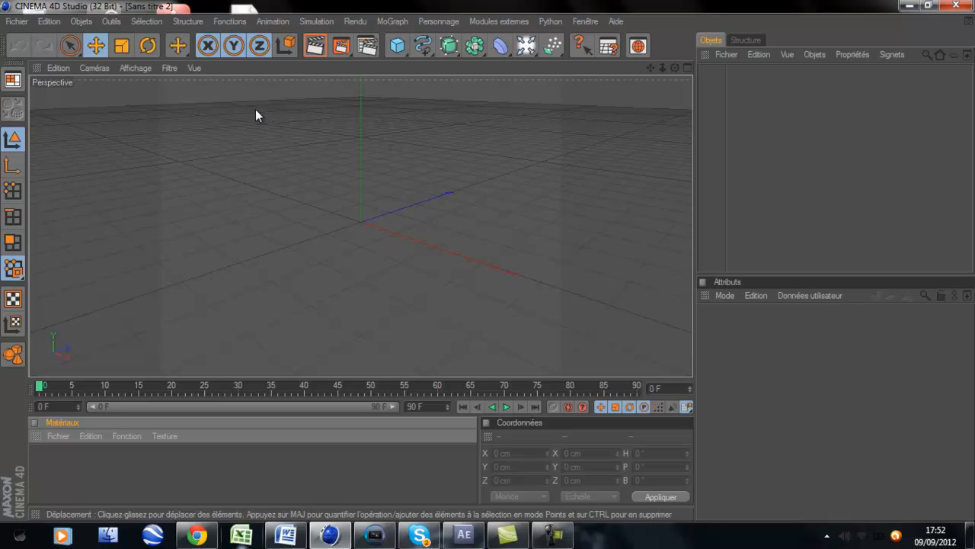
# Step: Set the project's end frame to 100 and extend the timeline's preview range to cover frames 0 to 100
pyautogui.click(417, 406)
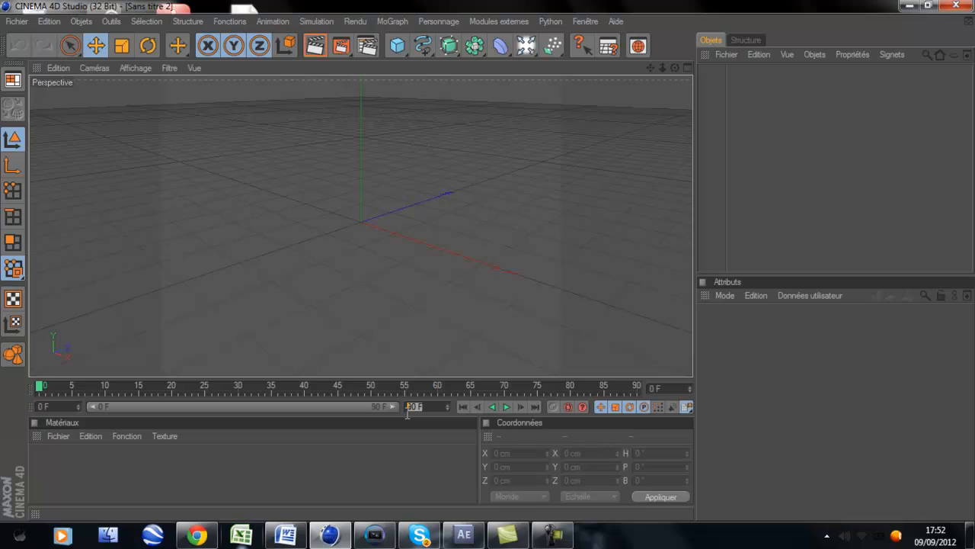
pyautogui.write('100')
pyautogui.click(390, 450)
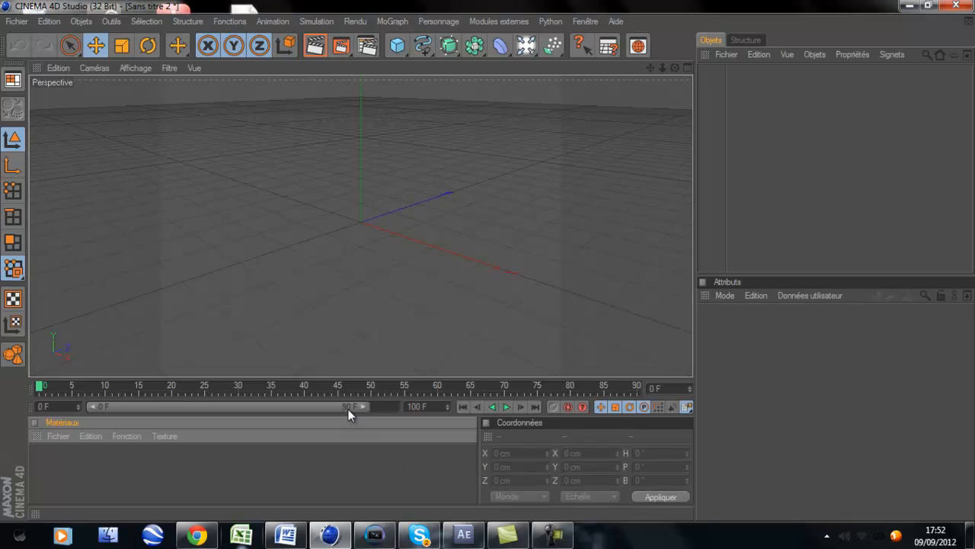
pyautogui.moveTo(358, 406); pyautogui.dragTo(405, 408)
pyautogui.click(396, 454)
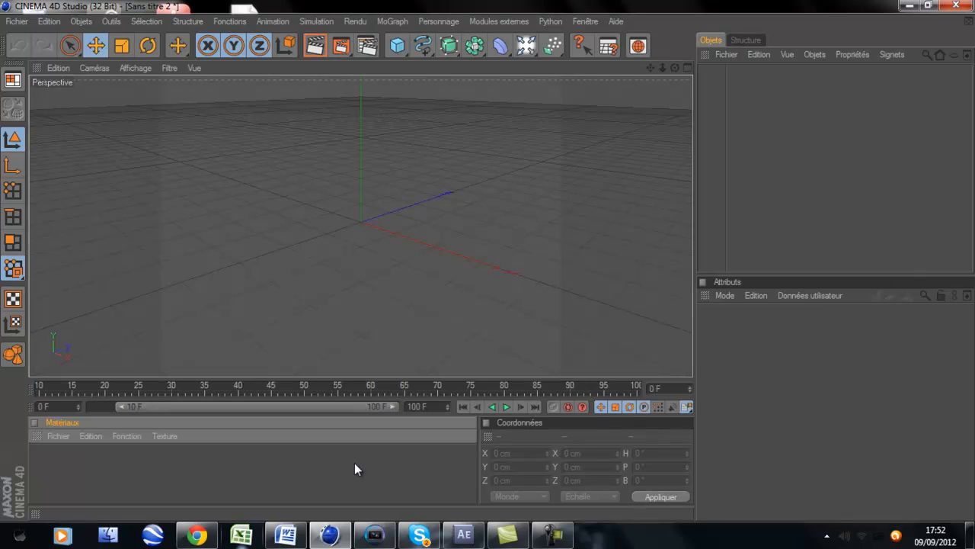
pyautogui.moveTo(119, 405); pyautogui.dragTo(76, 409)
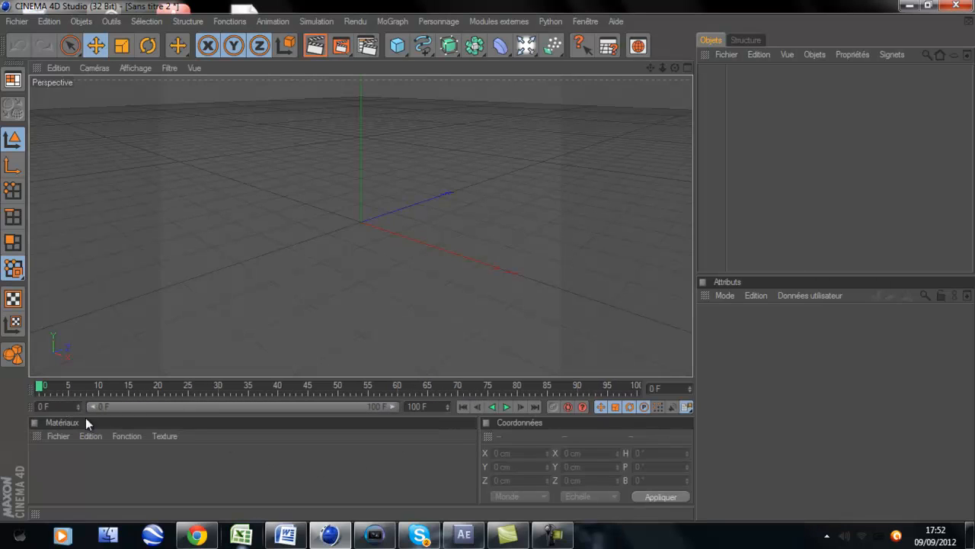
# Step: Add a MoGraph Mo Texte object to the scene and replace its default text with "Tuto"
pyautogui.click(393, 22)
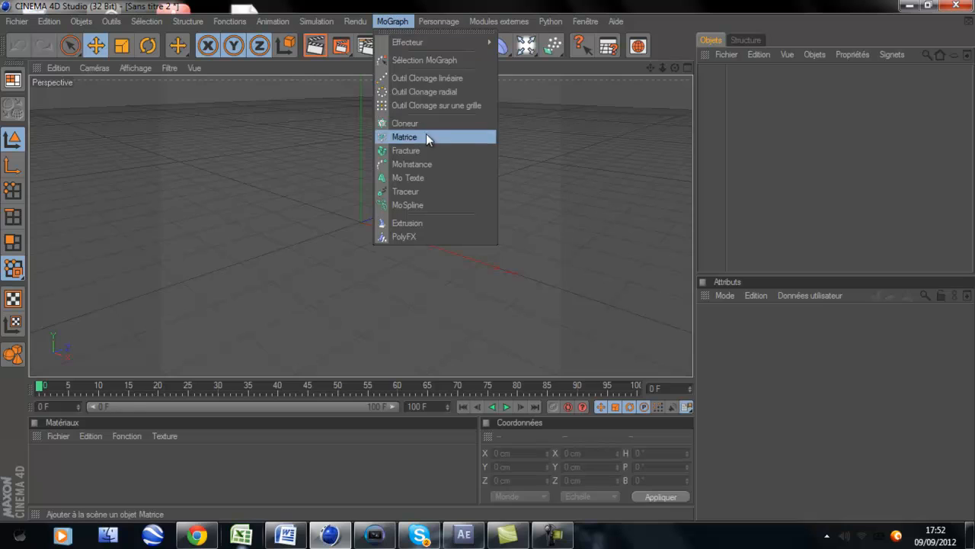
pyautogui.click(434, 180)
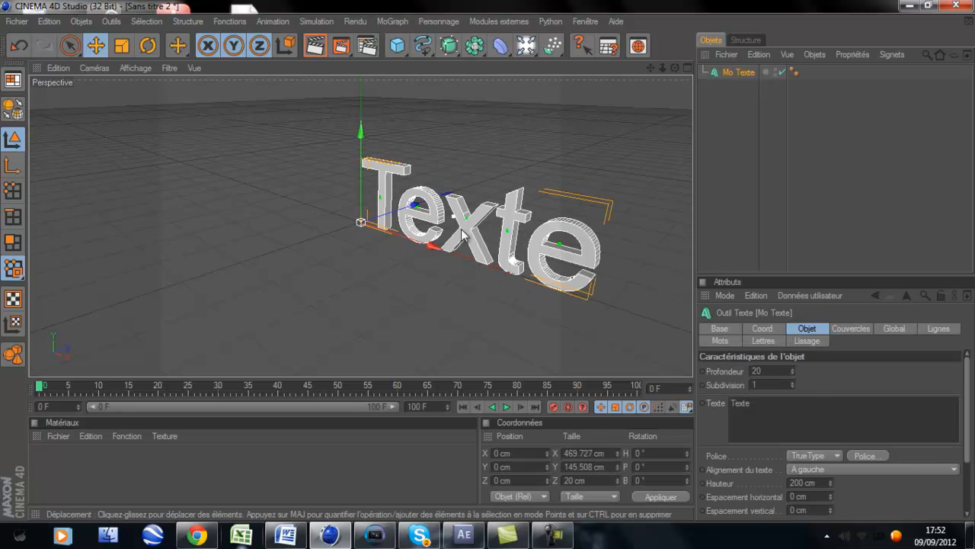
pyautogui.click(774, 406)
pyautogui.doubleClick(758, 402)
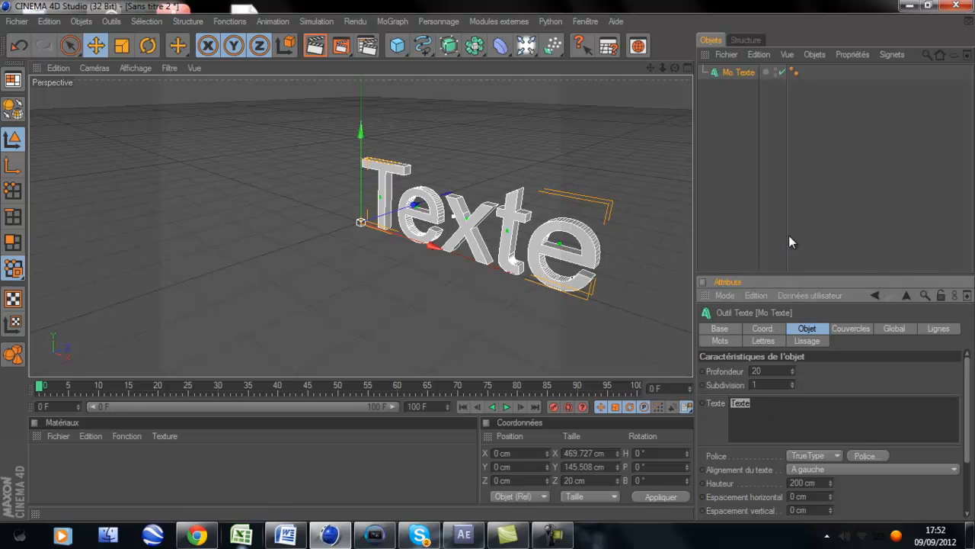
pyautogui.press('BackSpace')
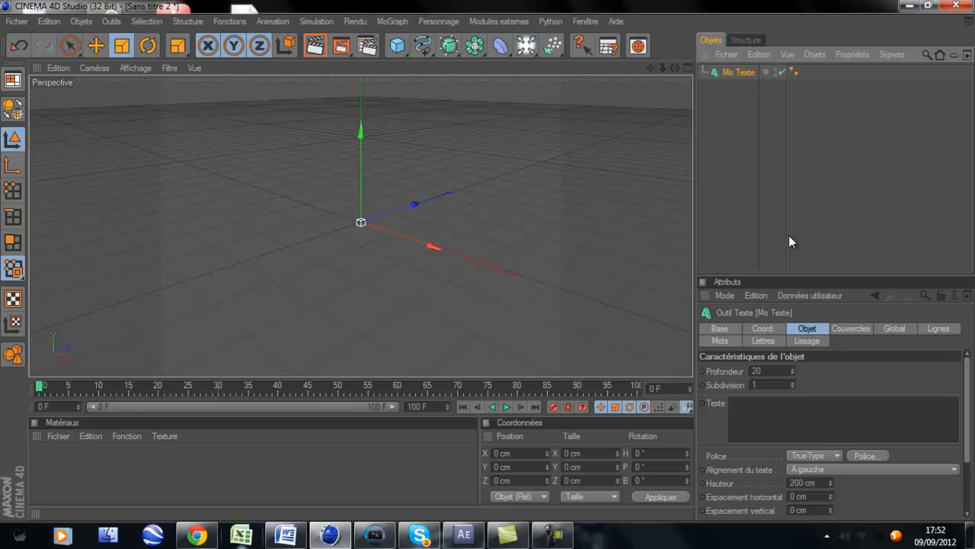
pyautogui.press('t')
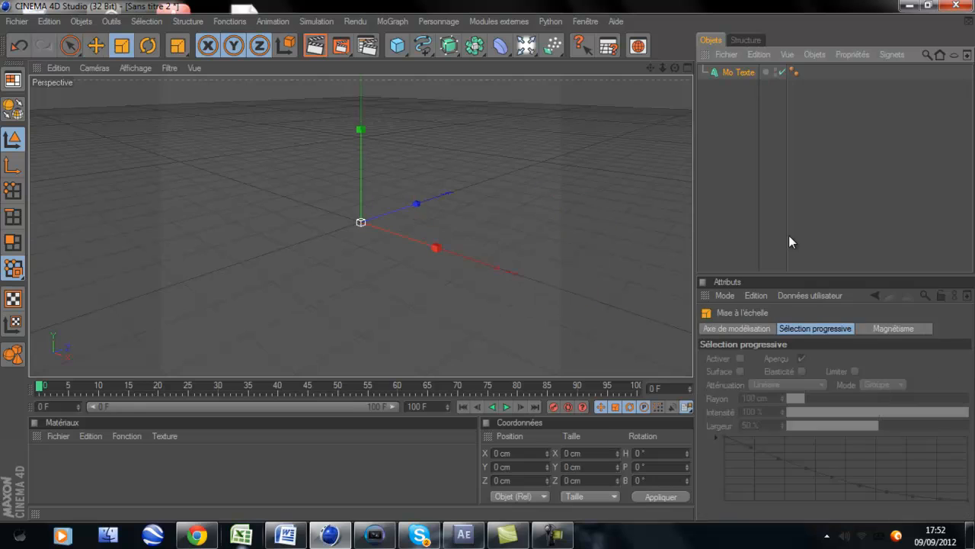
pyautogui.click(745, 72)
pyautogui.click(782, 415)
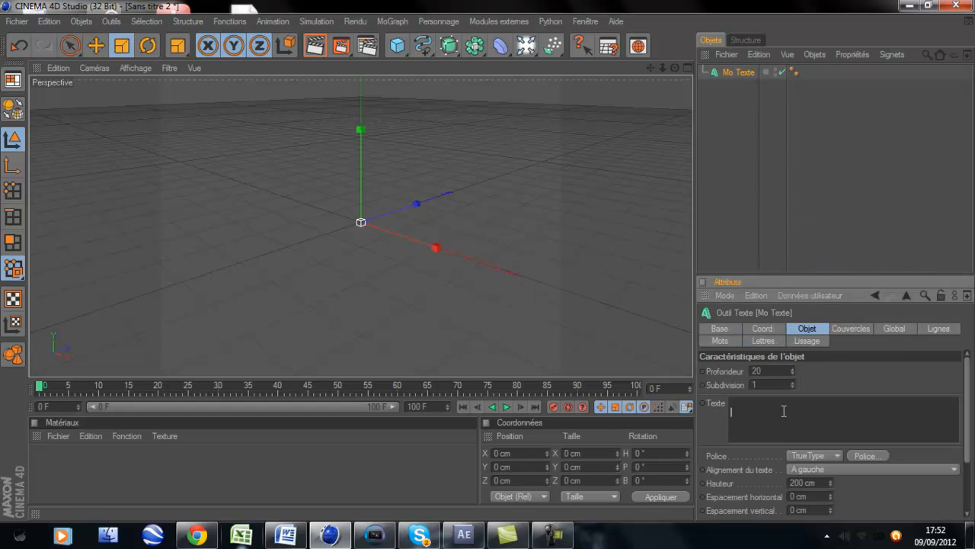
pyautogui.click(764, 402)
pyautogui.write('Tuto')
pyautogui.click(810, 388)
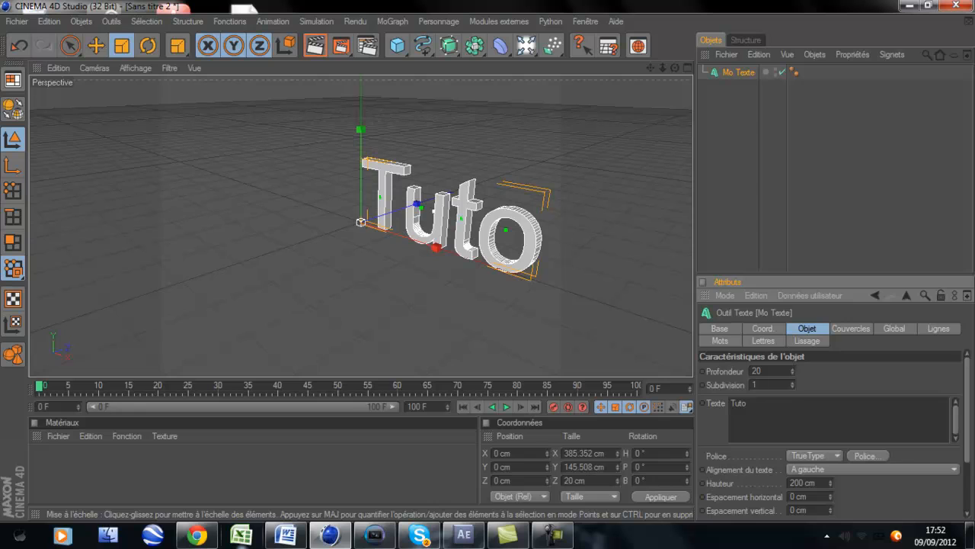
# Step: Set the extrusion depth (Profondeur) of the "Tuto" text to 50
pyautogui.moveTo(674, 68); pyautogui.dragTo(749, 20)
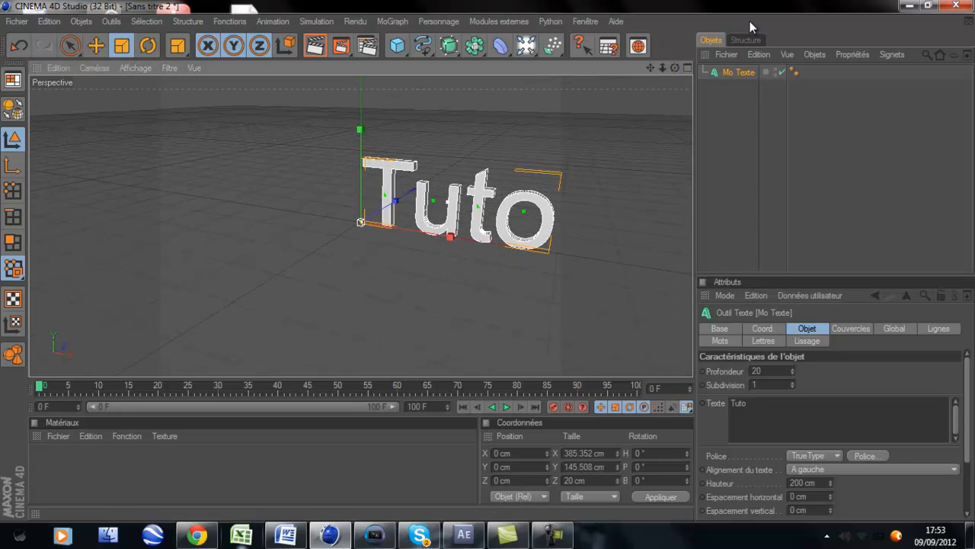
pyautogui.moveTo(487, 261); pyautogui.dragTo(489, 260)
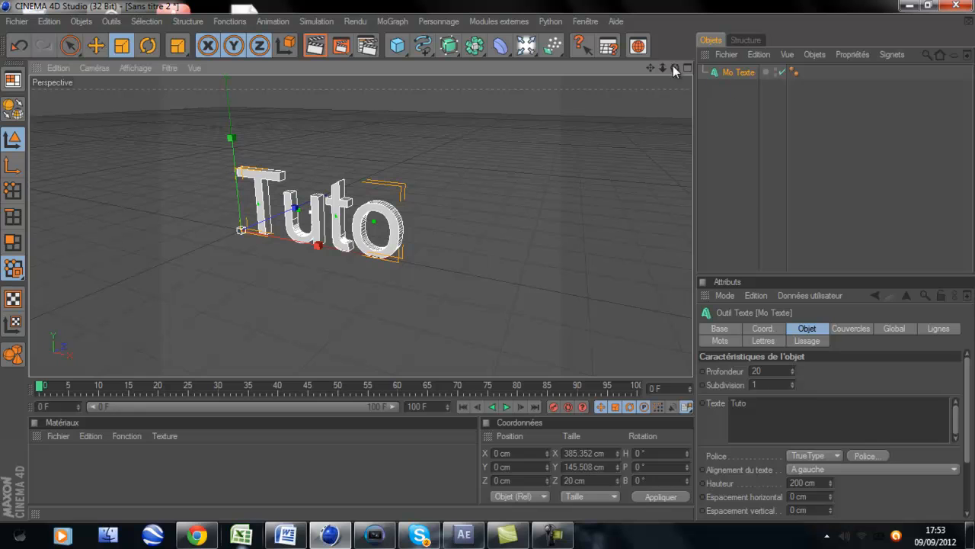
pyautogui.moveTo(672, 65); pyautogui.dragTo(489, 260)
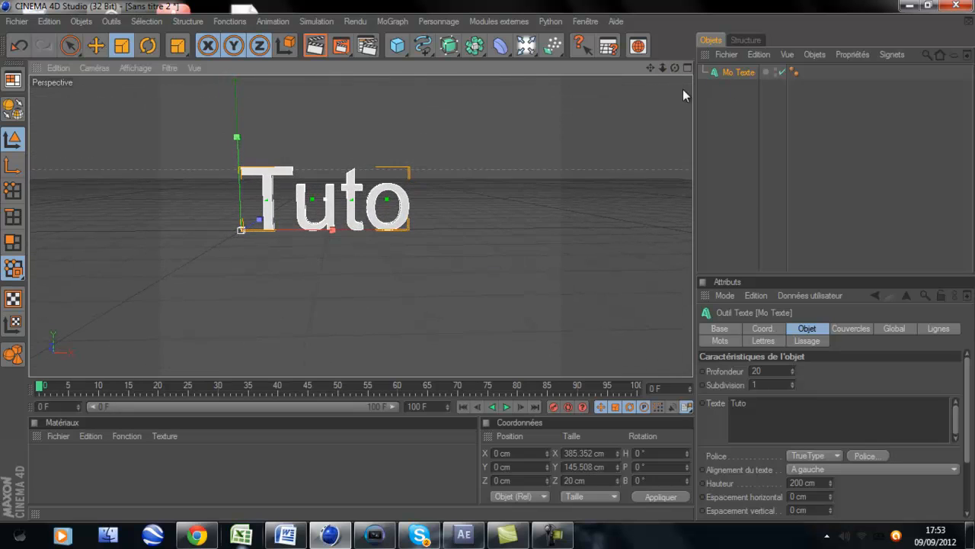
pyautogui.click(565, 544)
pyautogui.click(566, 545)
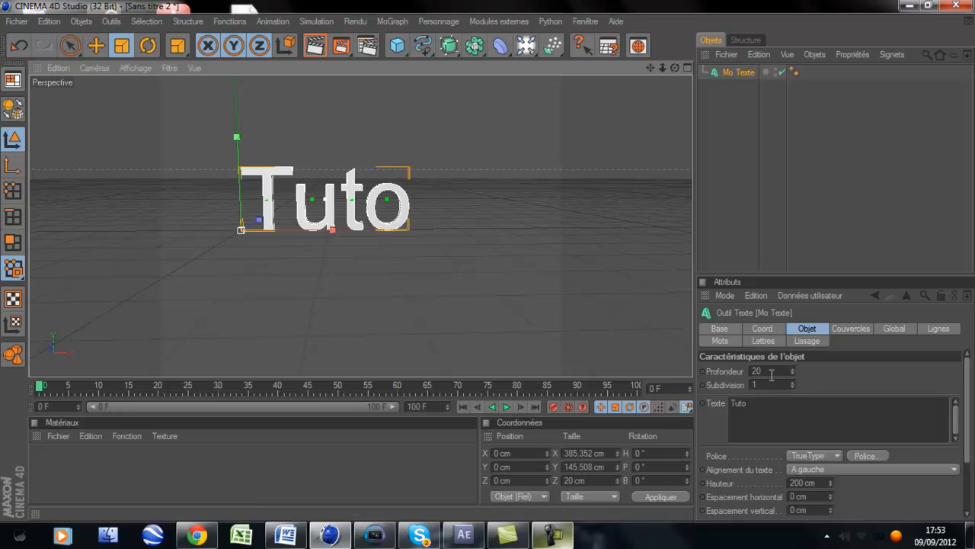
pyautogui.moveTo(791, 370); pyautogui.dragTo(791, 370)
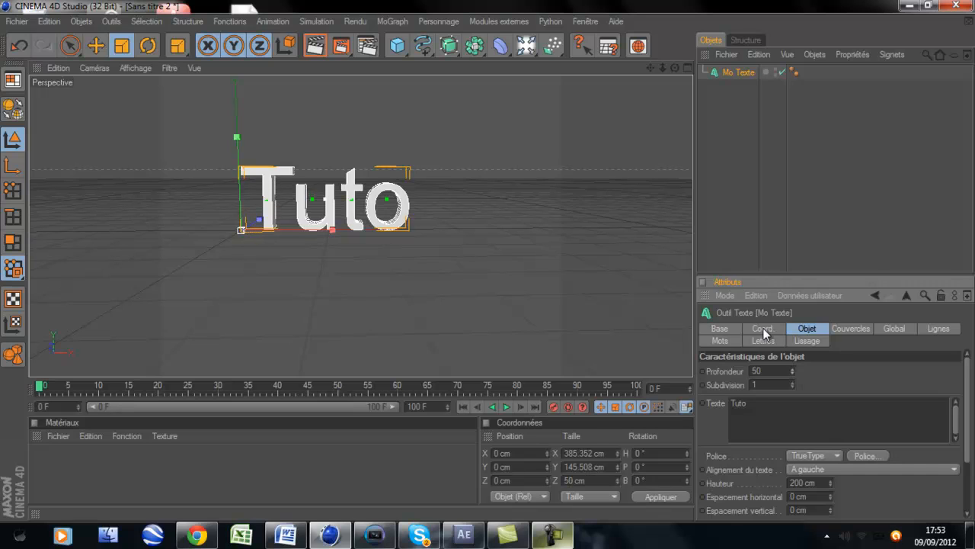
# Step: Duplicate the Mo Texte object in the scene by copying and pasting it
pyautogui.click(734, 122)
pyautogui.click(736, 73)
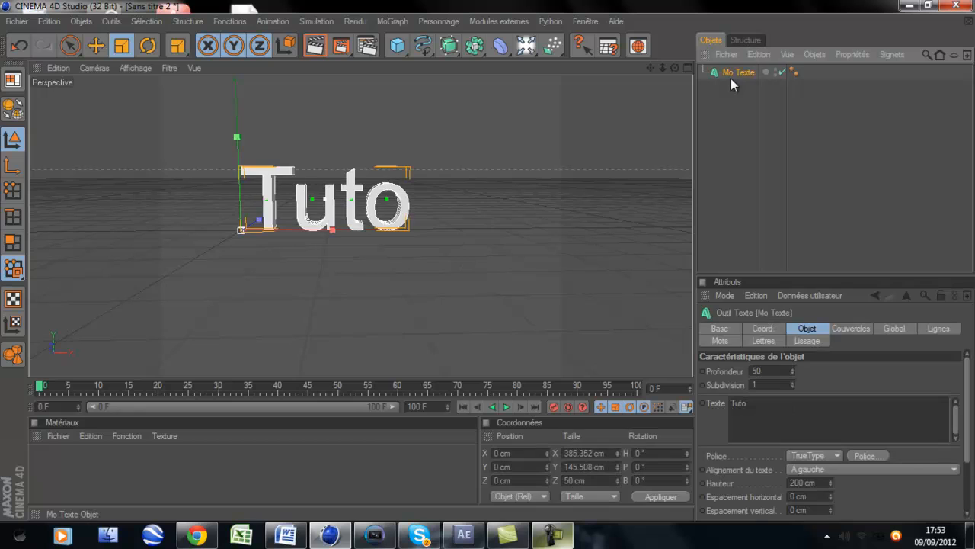
pyautogui.click(721, 114)
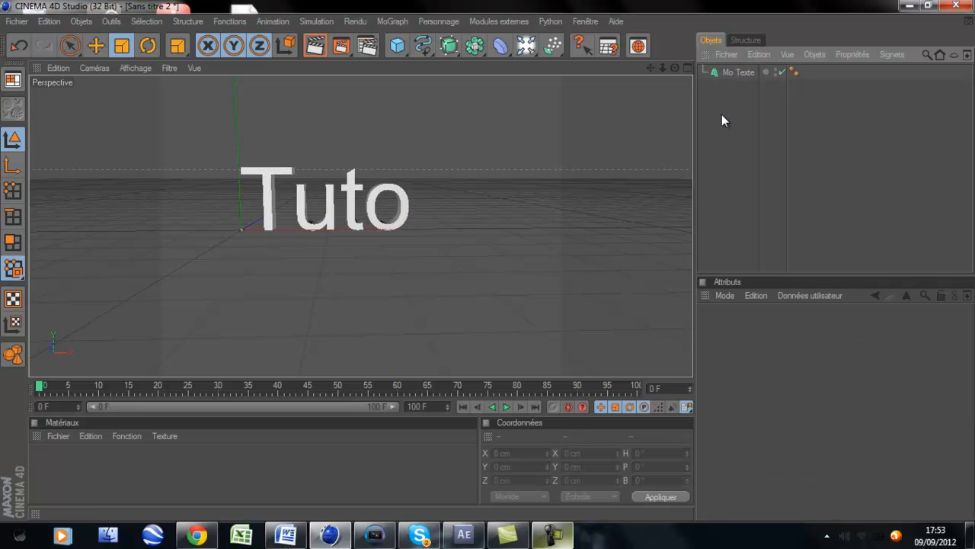
pyautogui.hotkey('ctrl', 'v')
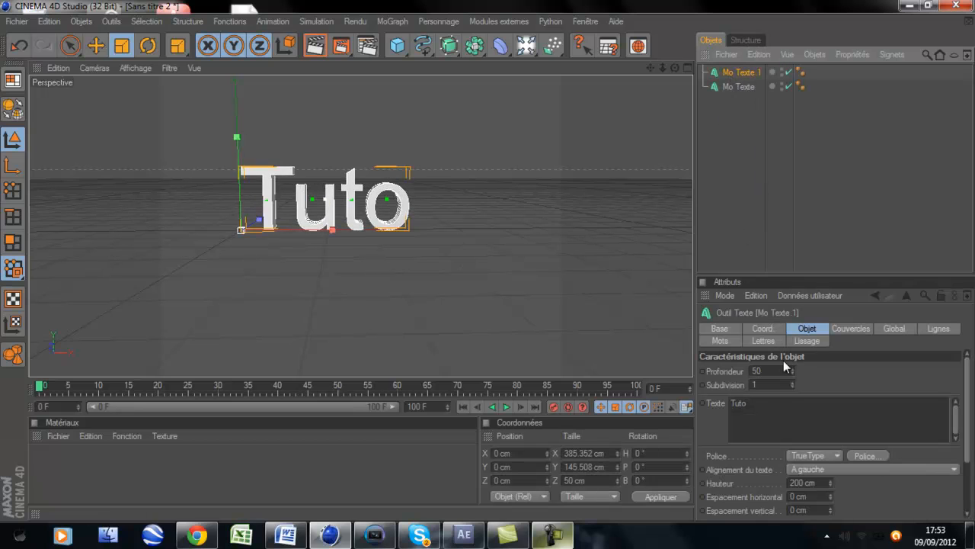
# Step: Reduce the extrusion depth of the duplicated text so it is thinner than the original
pyautogui.click(792, 372)
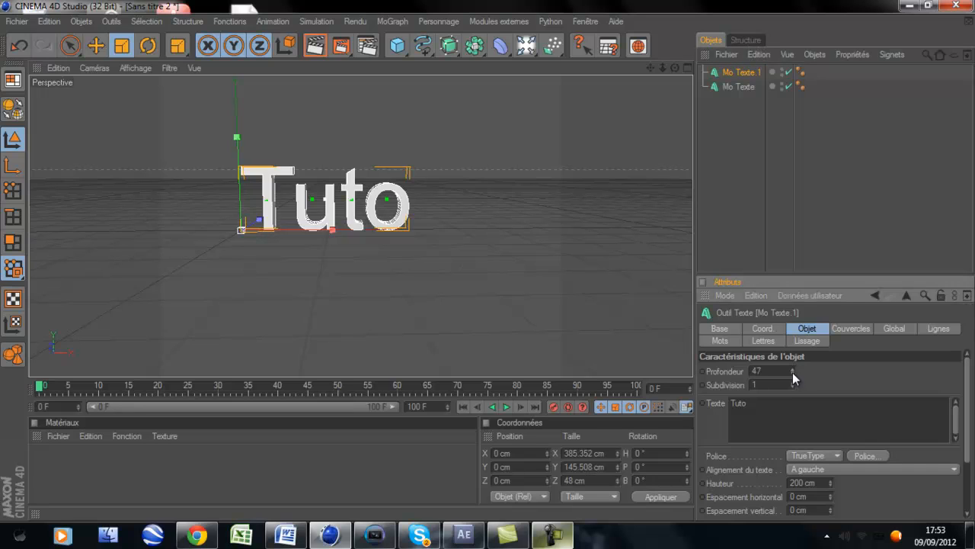
pyautogui.click(792, 373)
pyautogui.click(792, 372)
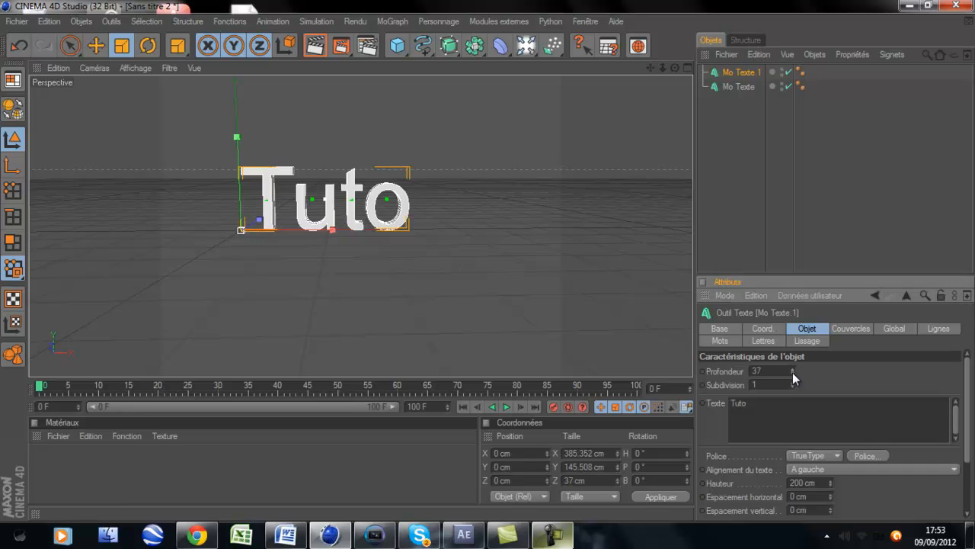
pyautogui.click(793, 372)
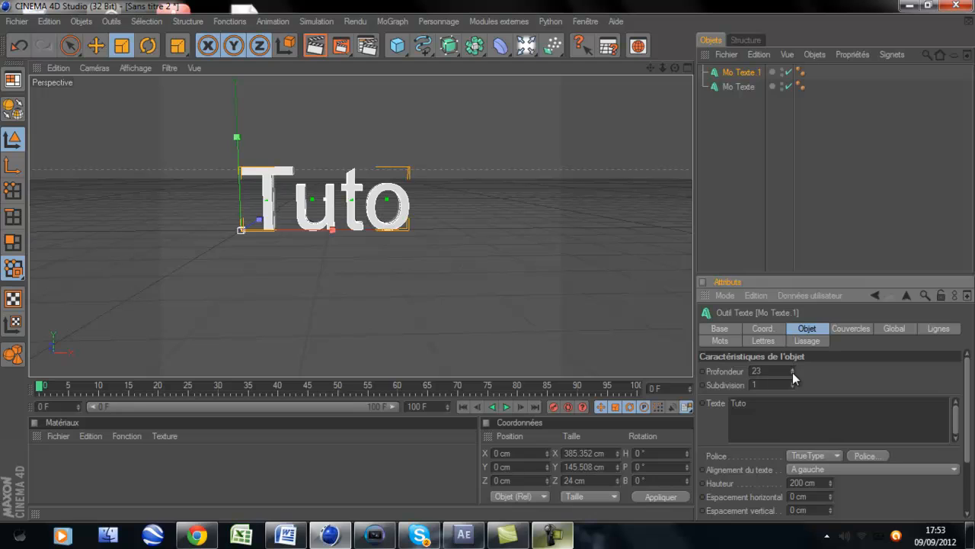
pyautogui.click(792, 372)
pyautogui.click(793, 373)
pyautogui.click(792, 373)
pyautogui.click(792, 368)
# Step: Set both the start and end caps of the original Mo Texte object to "Couvercle et biseau"
pyautogui.click(733, 86)
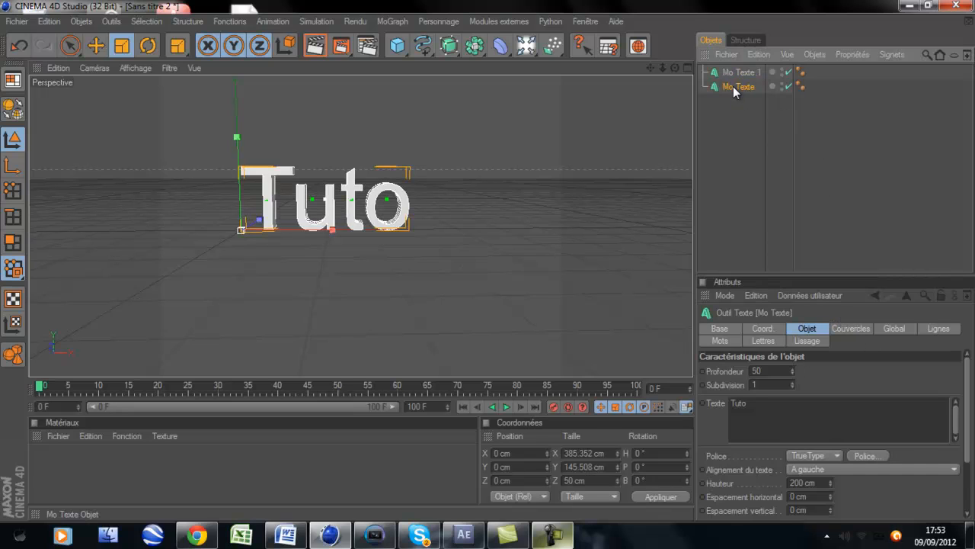
pyautogui.click(845, 327)
pyautogui.click(838, 370)
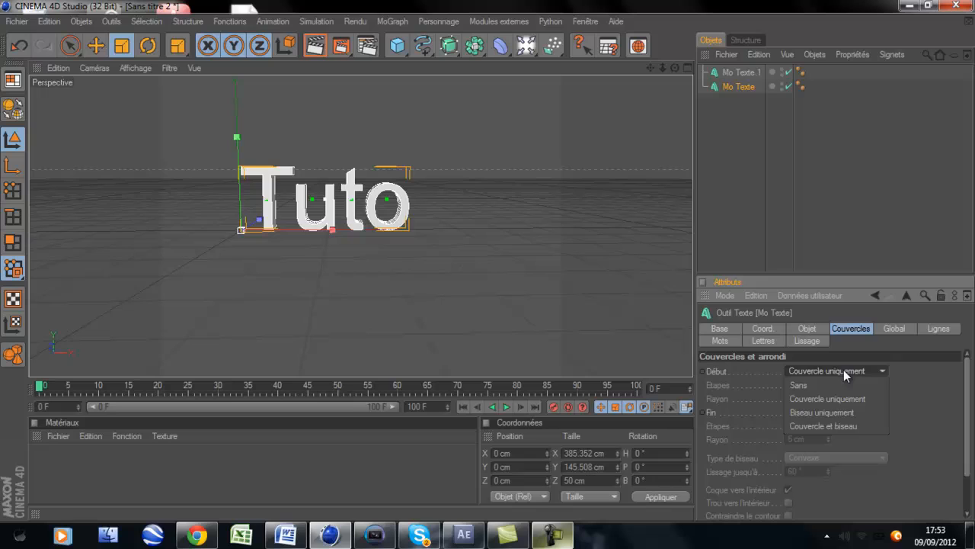
pyautogui.click(844, 426)
pyautogui.click(838, 411)
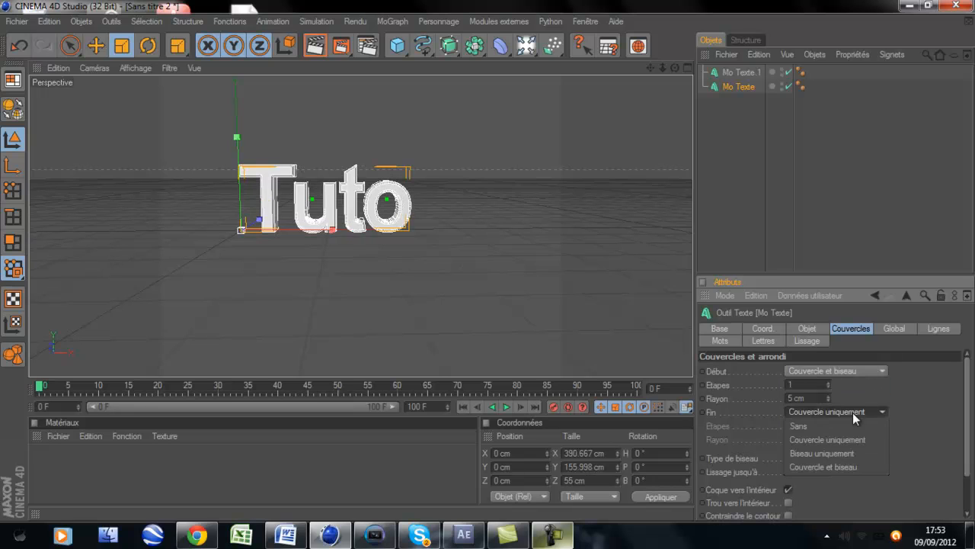
pyautogui.click(853, 468)
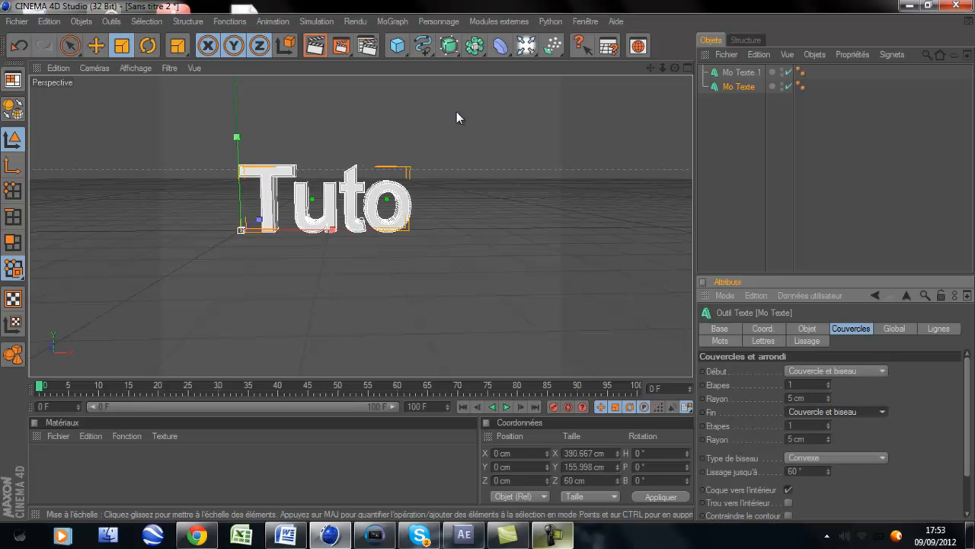
# Step: Render the active view from the front and from an angle to check the bevelled text
pyautogui.click(315, 46)
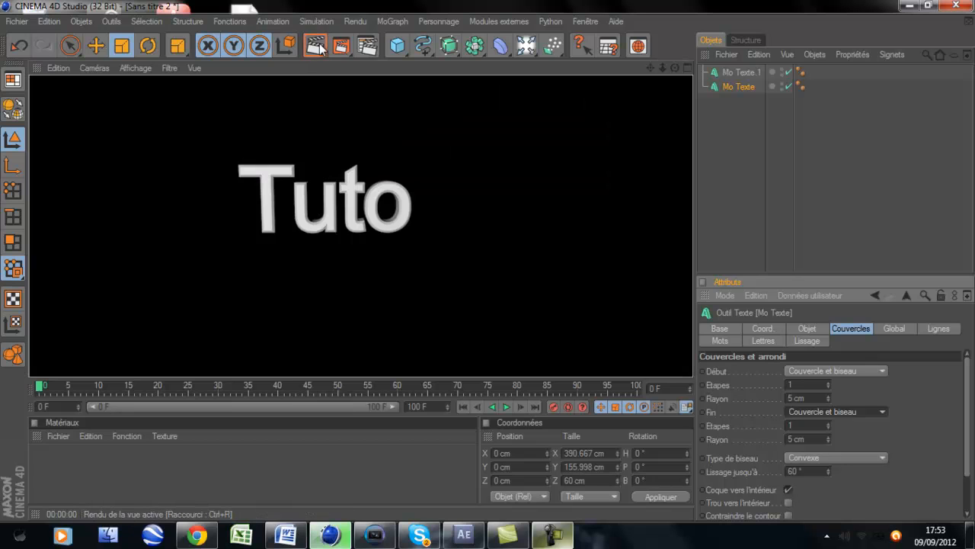
pyautogui.click(458, 147)
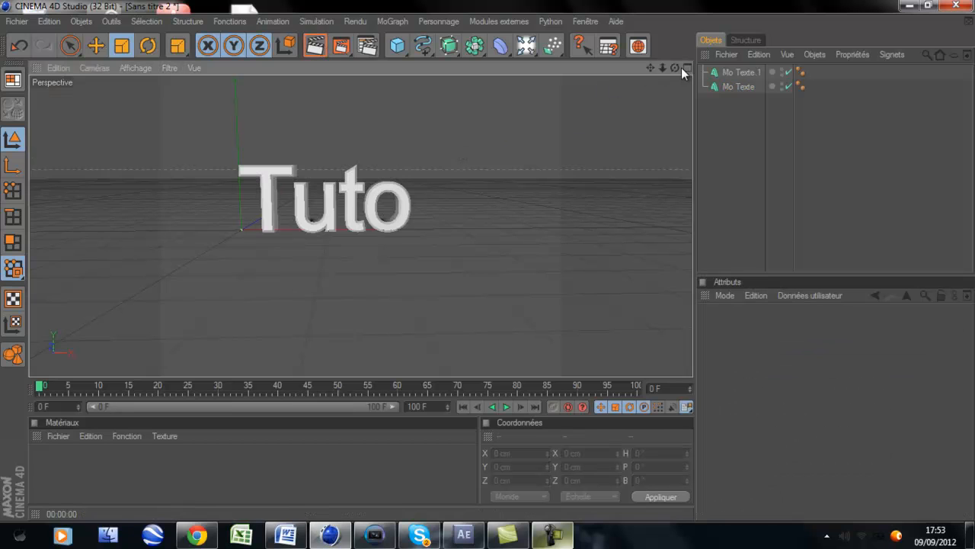
pyautogui.moveTo(675, 68); pyautogui.dragTo(640, 68)
pyautogui.click(311, 46)
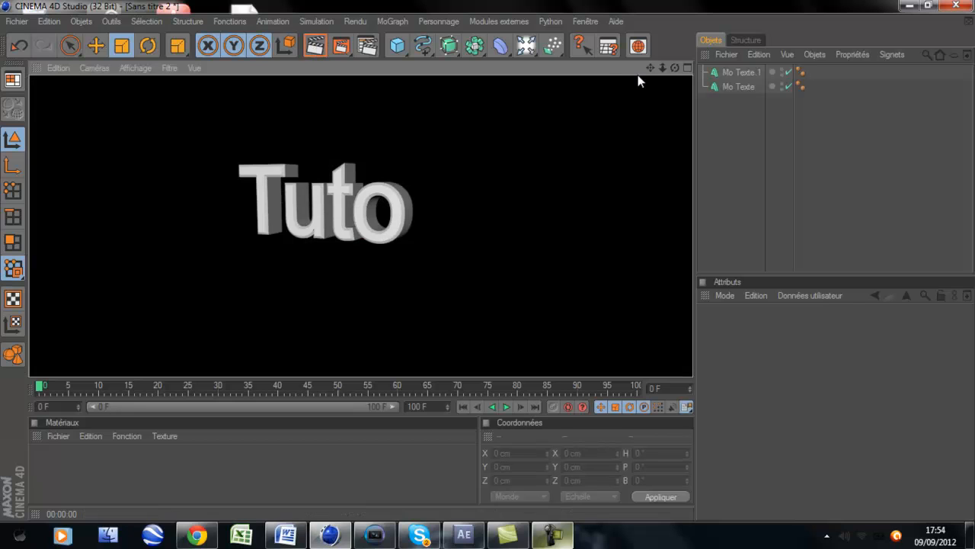
pyautogui.click(356, 103)
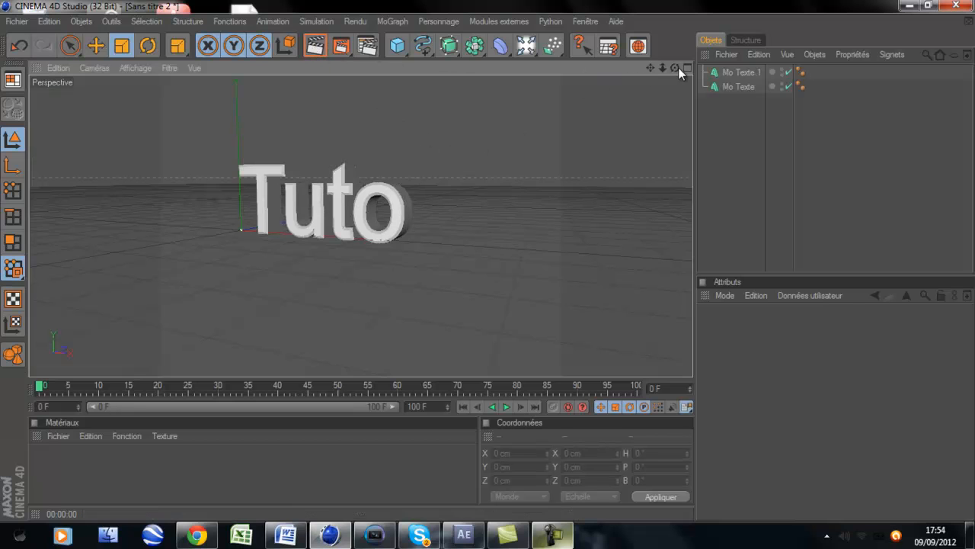
pyautogui.moveTo(676, 68); pyautogui.dragTo(492, 262)
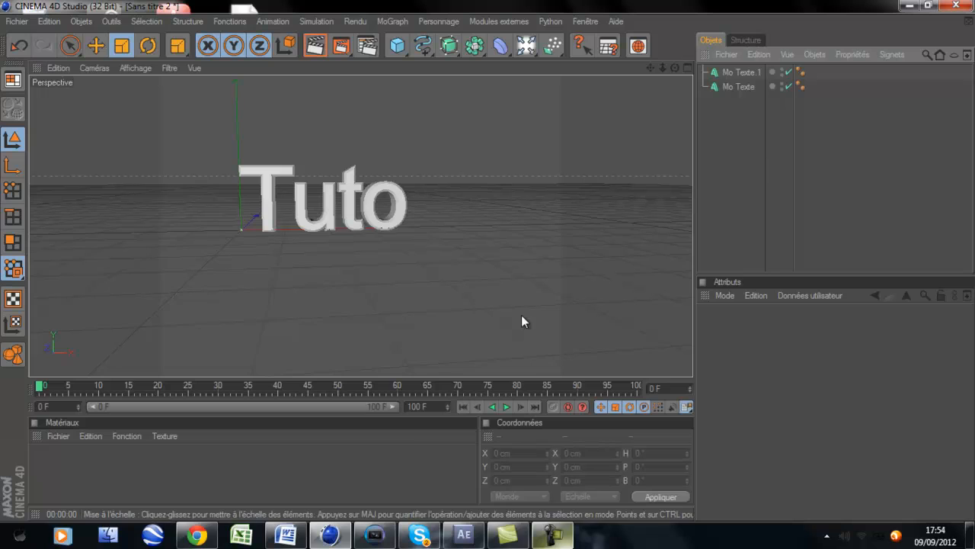
# Step: Create a new material, open it in the material editor and set its colour's blue value to 208
pyautogui.doubleClick(147, 466)
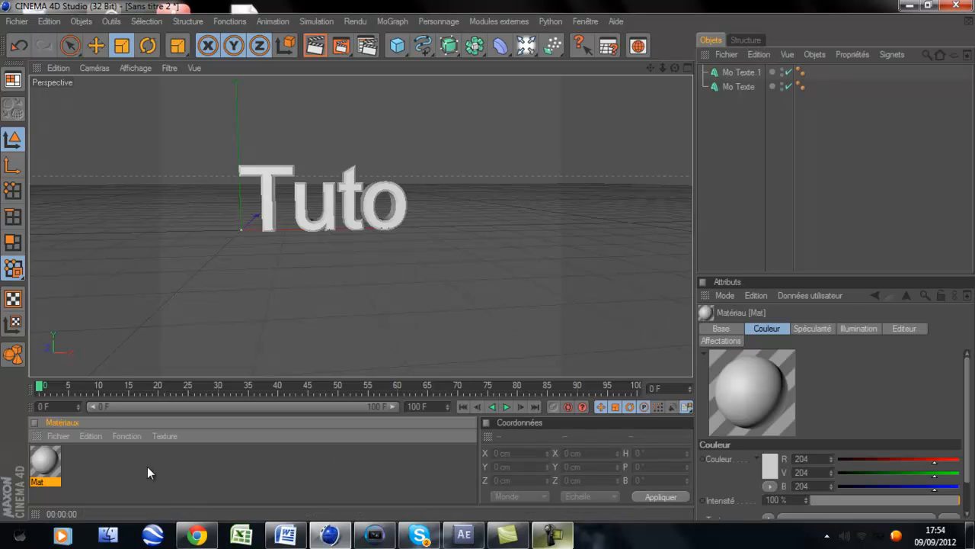
pyautogui.doubleClick(35, 468)
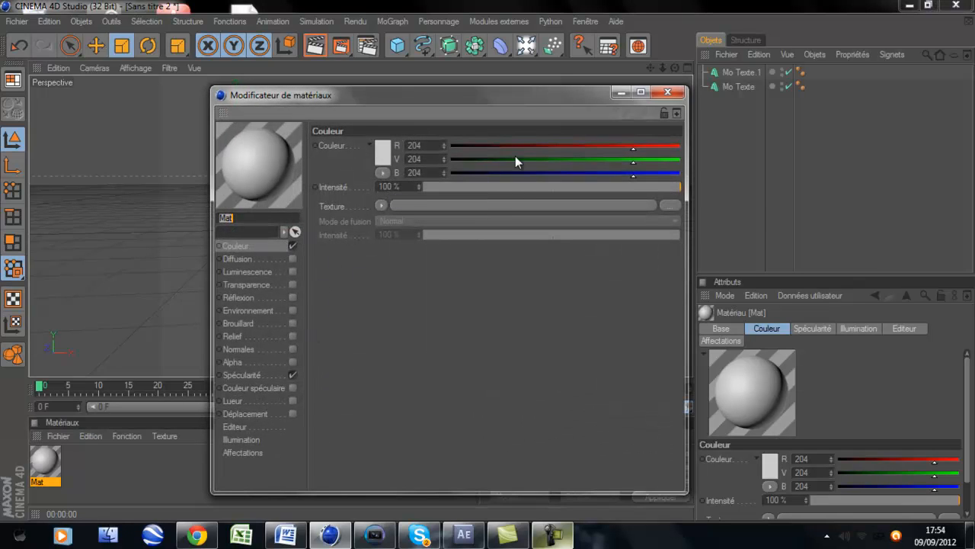
pyautogui.moveTo(630, 173); pyautogui.dragTo(638, 174)
# Step: Load Texture_10_by_PrincessBubblebutt.jpg as the new material's colour texture, copying the image into the document folder, and close the material editor
pyautogui.click(381, 206)
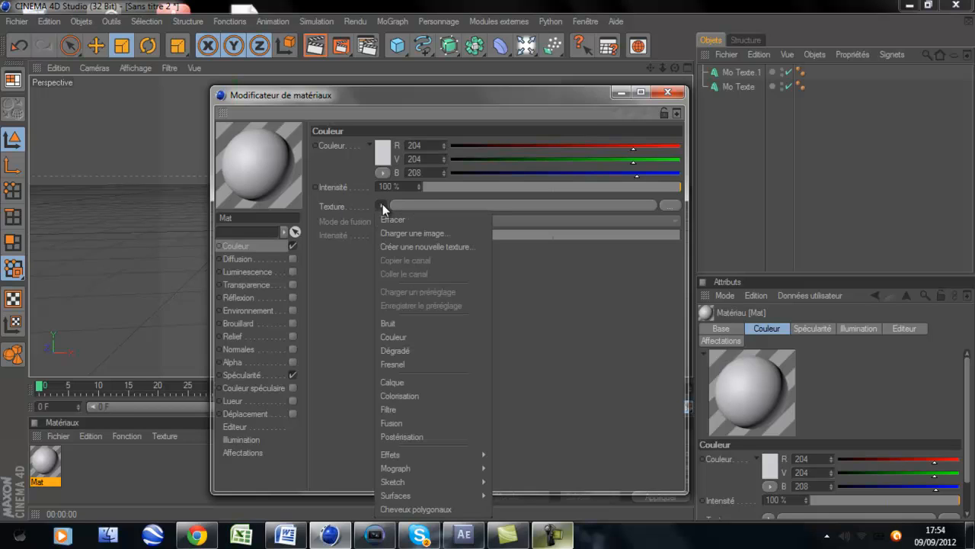
pyautogui.click(402, 232)
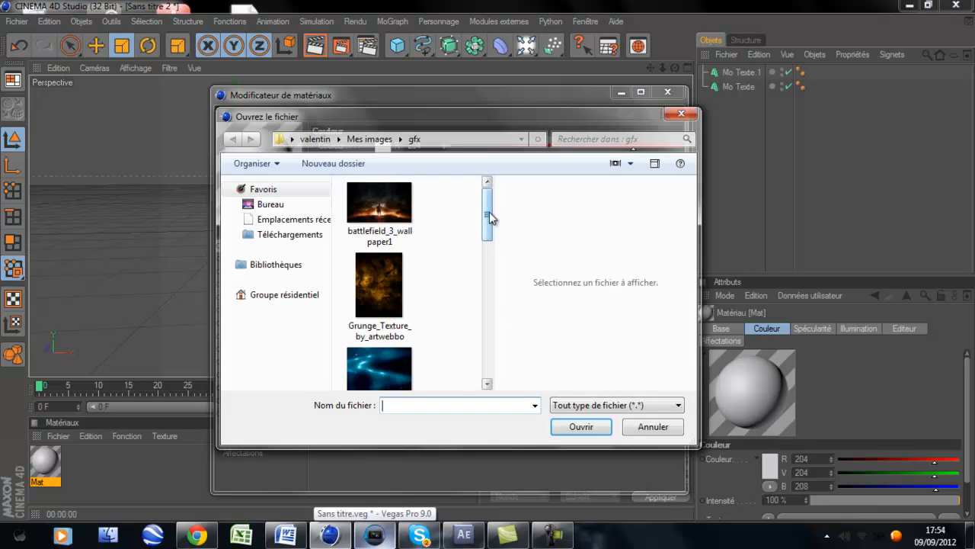
pyautogui.moveTo(488, 214); pyautogui.dragTo(486, 320)
pyautogui.click(381, 320)
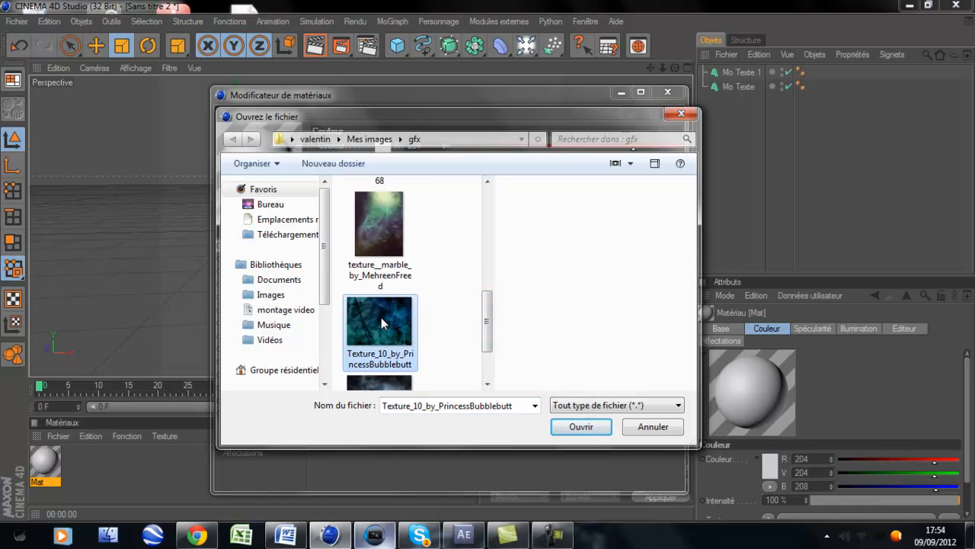
pyautogui.click(579, 427)
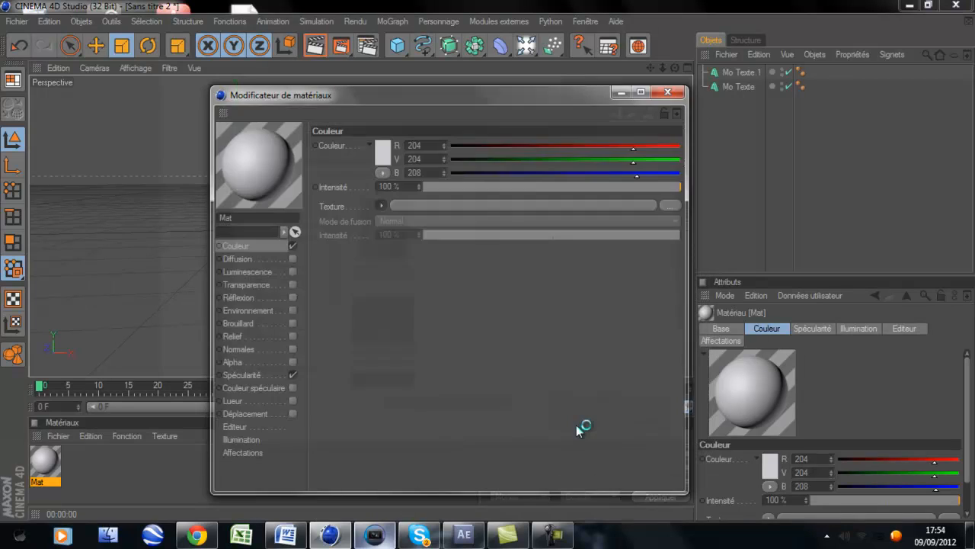
pyautogui.click(552, 315)
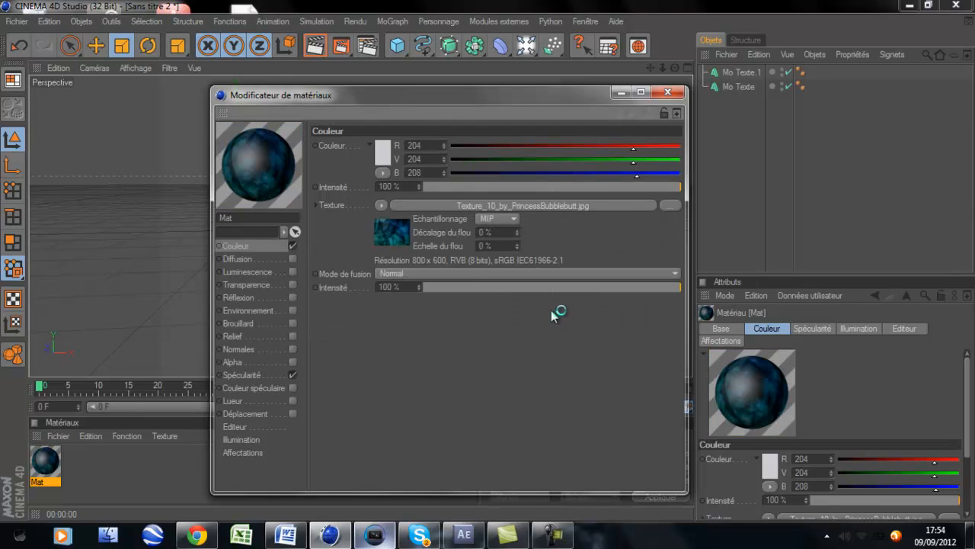
pyautogui.click(668, 91)
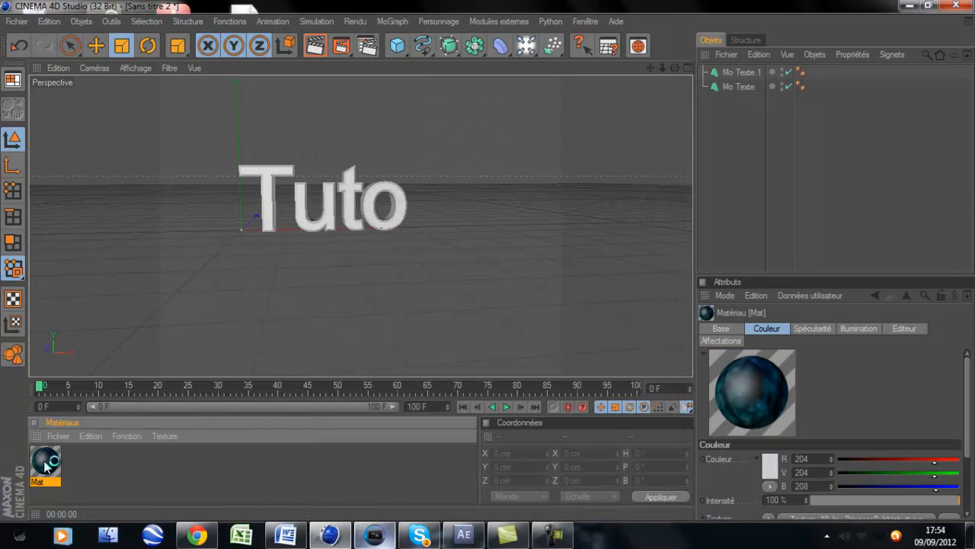
# Step: Apply the blue textured material to the original Mo Texte object and render the active view to check it
pyautogui.moveTo(55, 471); pyautogui.dragTo(748, 88)
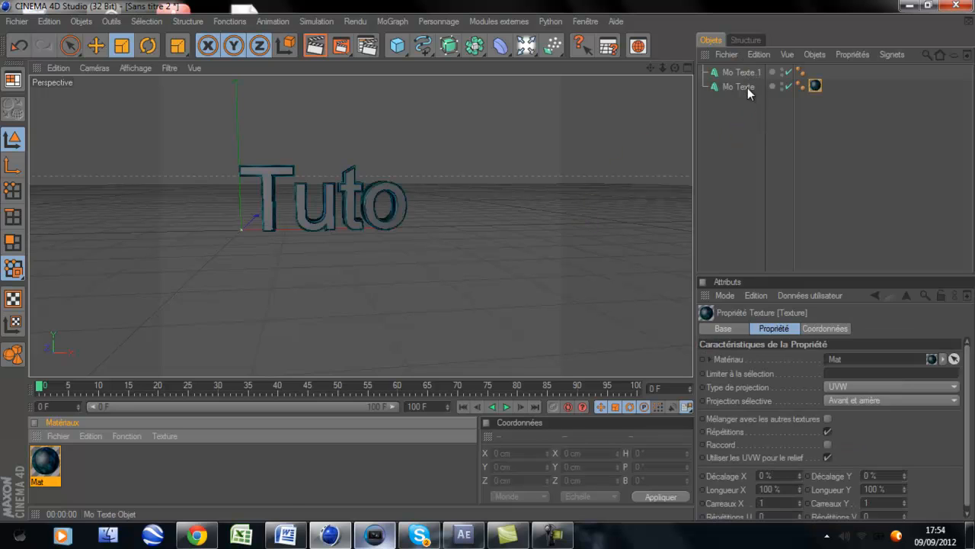
pyautogui.click(512, 126)
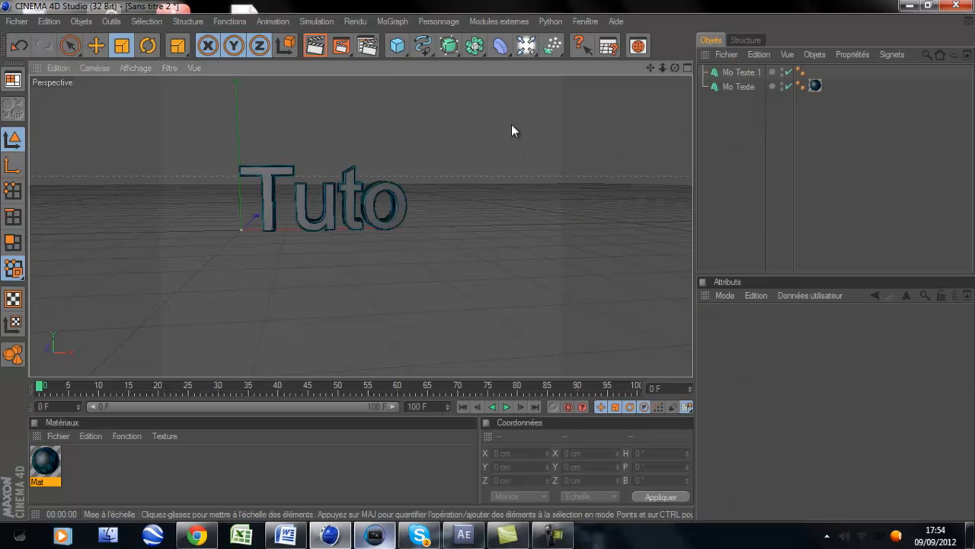
pyautogui.click(314, 46)
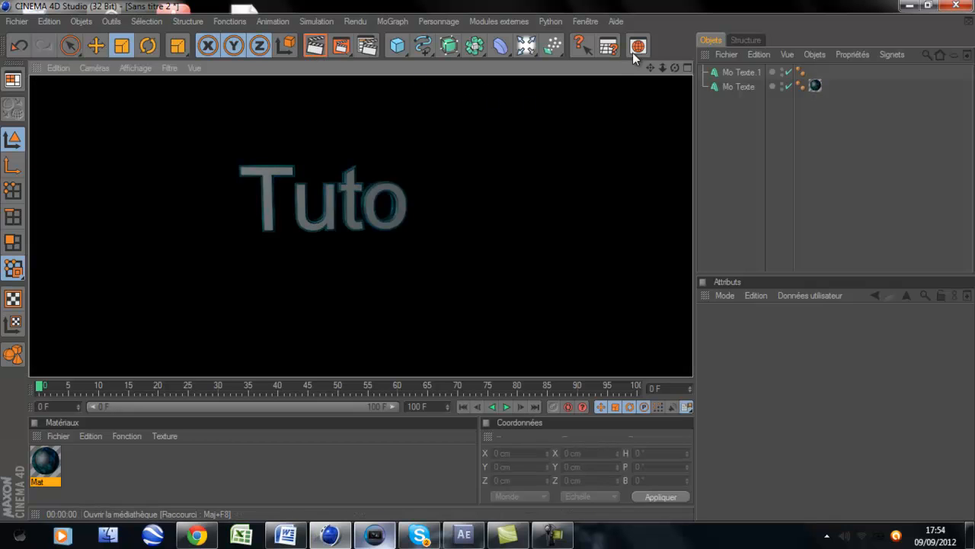
pyautogui.moveTo(674, 67); pyautogui.dragTo(487, 265)
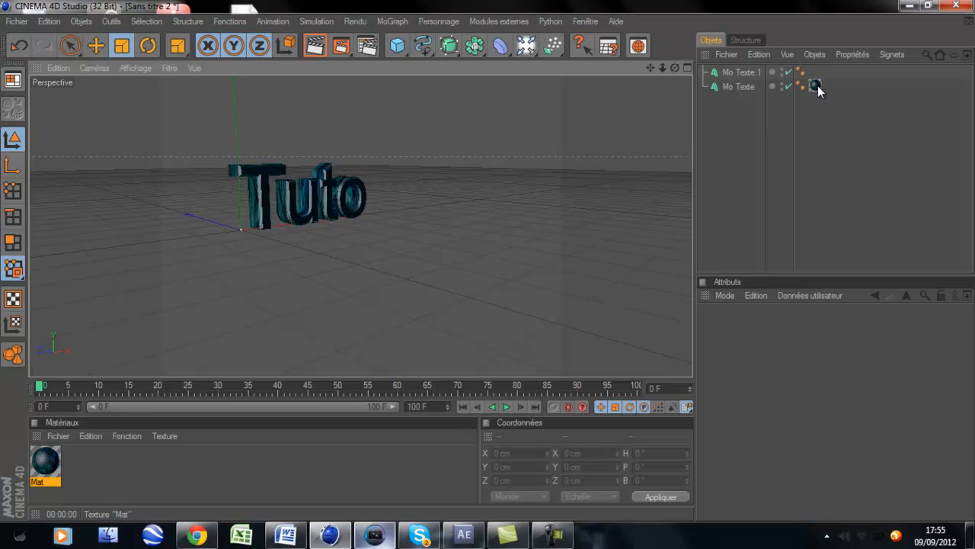
# Step: Try the texture on Mo Texte.1 instead, and return it to the original Mo Texte object
pyautogui.moveTo(815, 86); pyautogui.dragTo(744, 71)
pyautogui.click(803, 122)
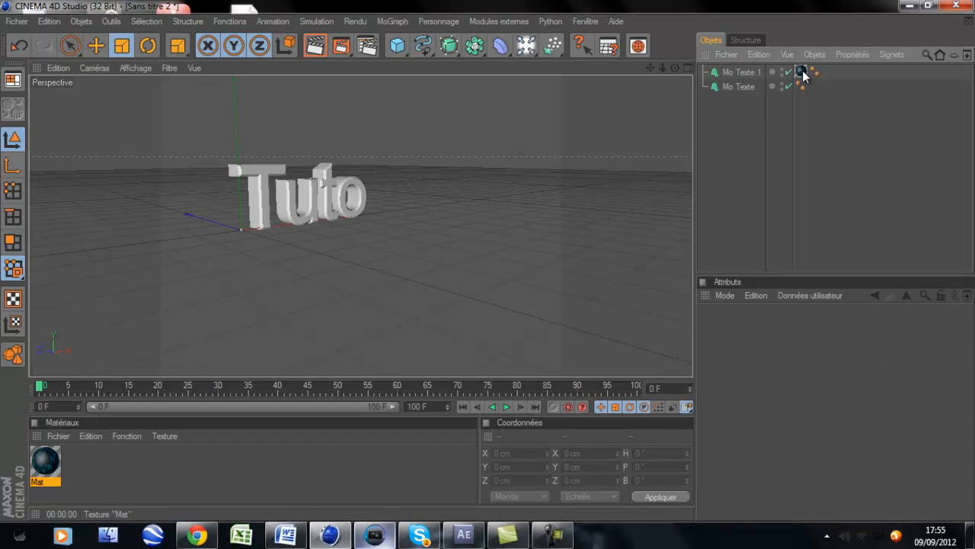
pyautogui.moveTo(803, 72); pyautogui.dragTo(806, 88)
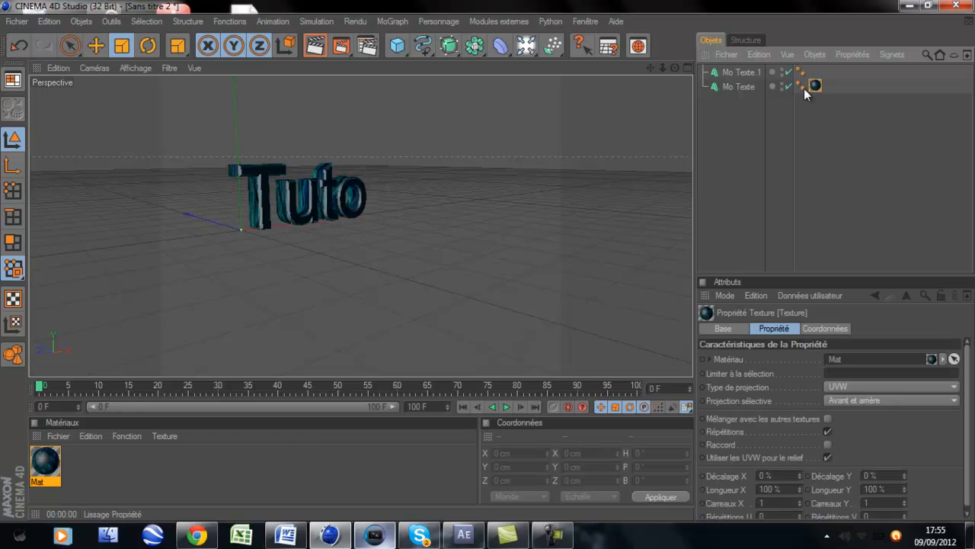
# Step: Render the active view from an angle to check the textured sides, and return to a near-frontal view
pyautogui.click(317, 45)
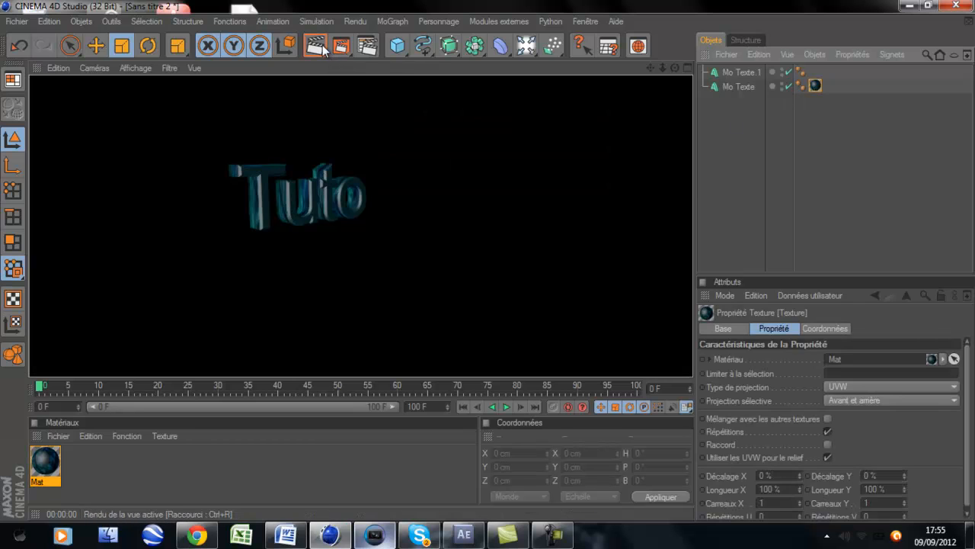
pyautogui.click(704, 96)
pyautogui.moveTo(675, 69); pyautogui.dragTo(499, 261)
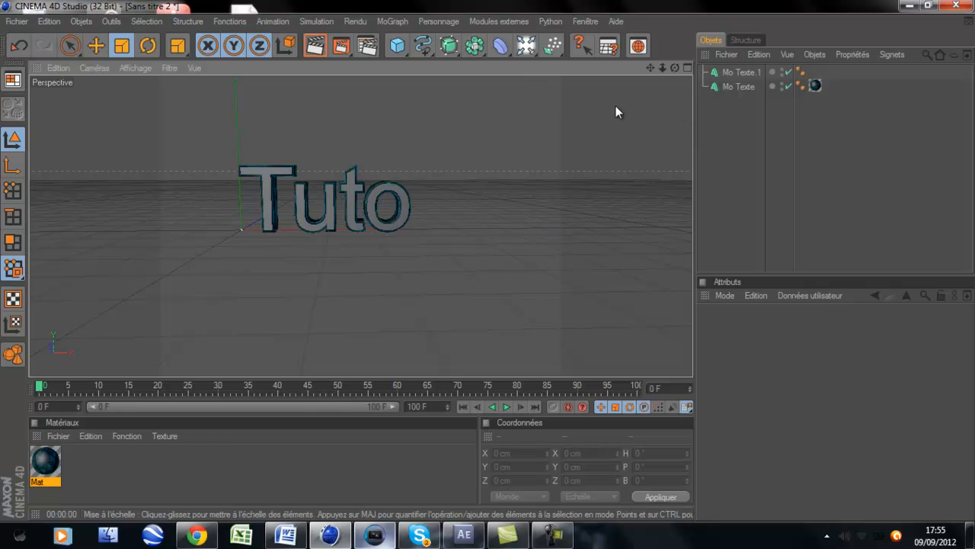
# Step: Add an Arrière plan object to the scene and create a second material, opening it in the material editor
pyautogui.click(527, 51)
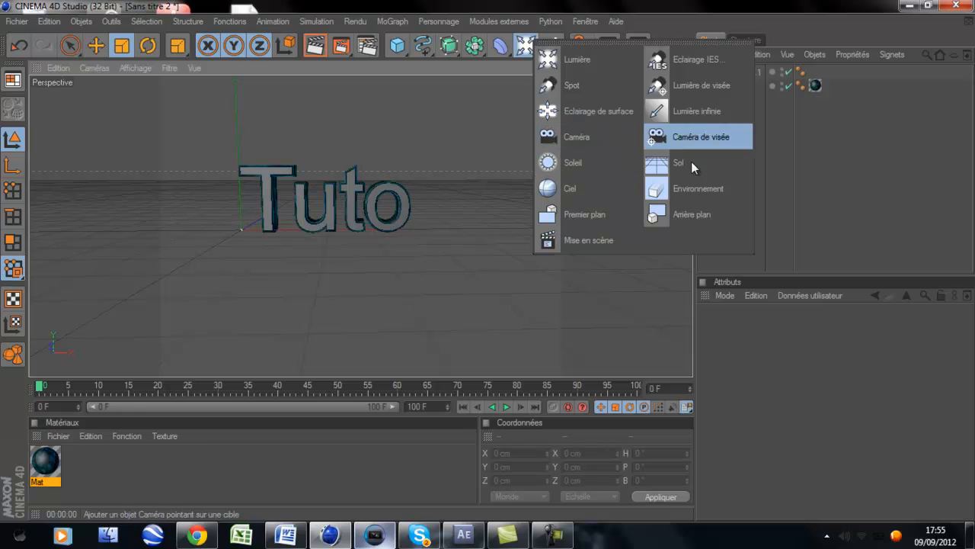
pyautogui.click(683, 211)
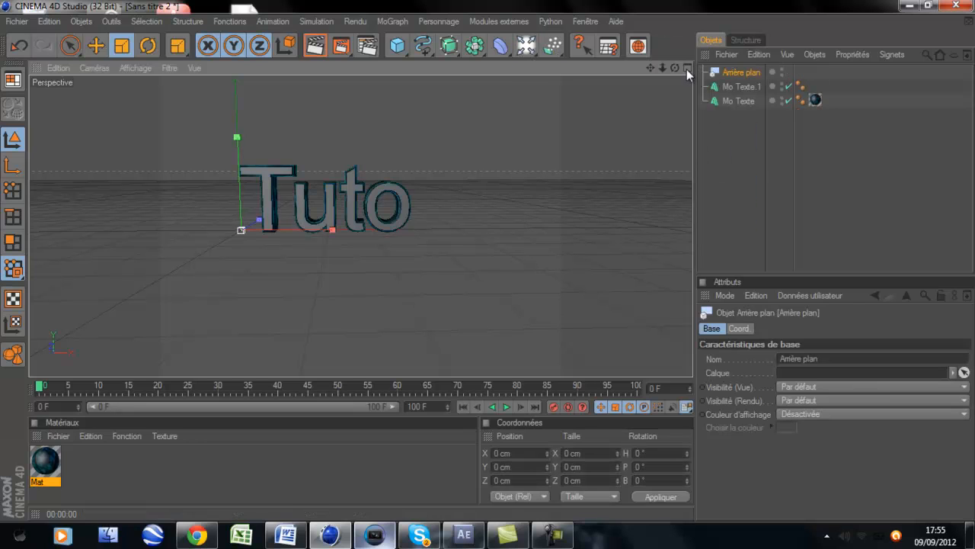
pyautogui.doubleClick(99, 450)
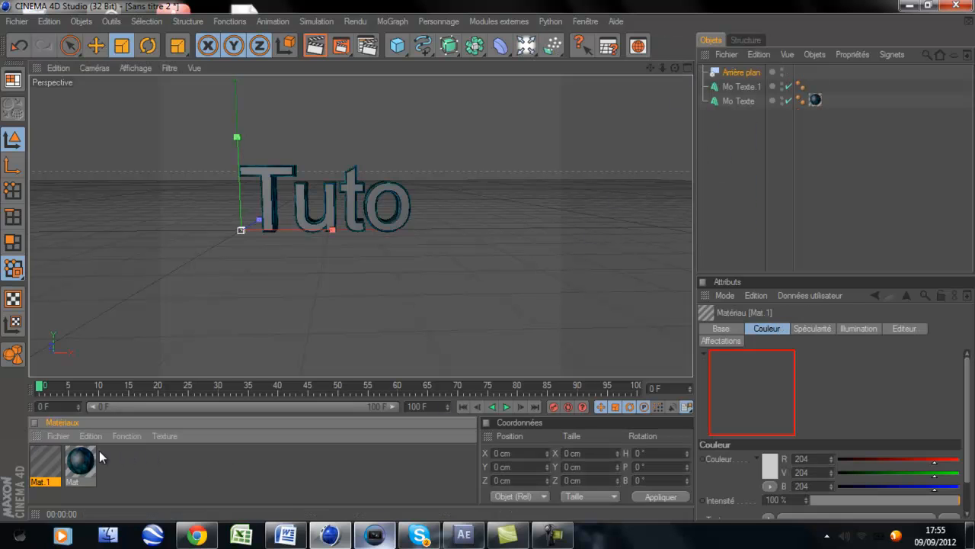
pyautogui.doubleClick(44, 461)
# Step: Load Grunge_Texture_by_artwebbo.jpg as the second material's colour texture, copied into the document folder, and apply that material to the Arrière plan object
pyautogui.click(381, 205)
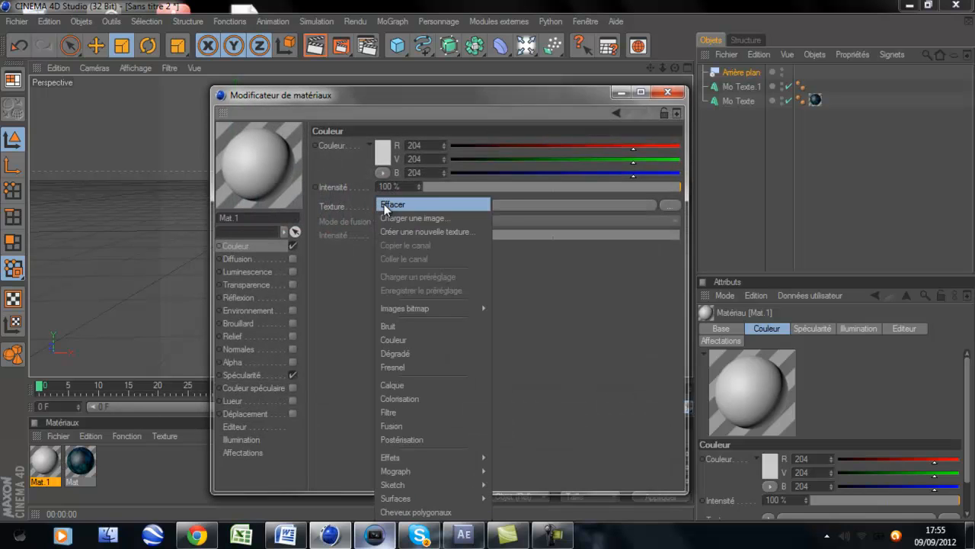
pyautogui.click(409, 216)
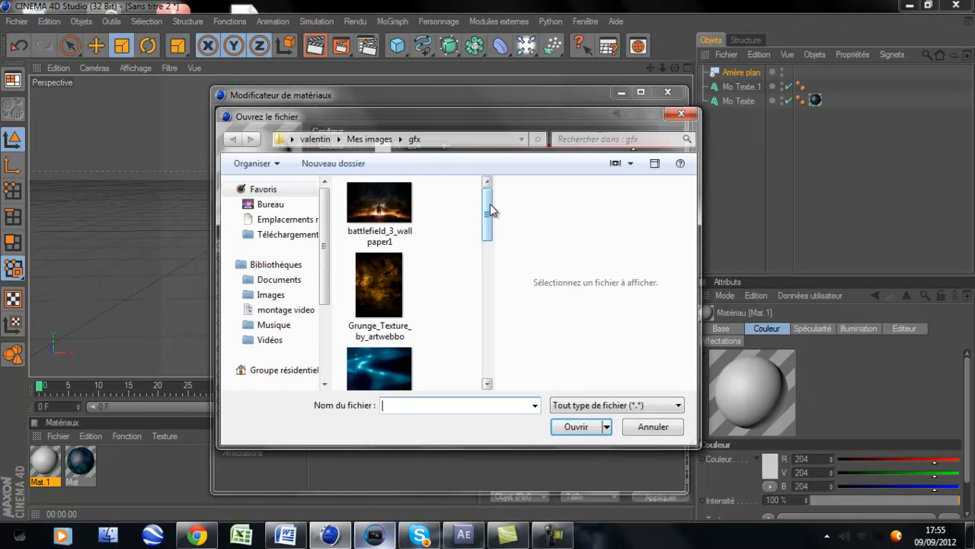
pyautogui.moveTo(489, 205); pyautogui.dragTo(488, 229)
pyautogui.click(381, 212)
pyautogui.doubleClick(380, 216)
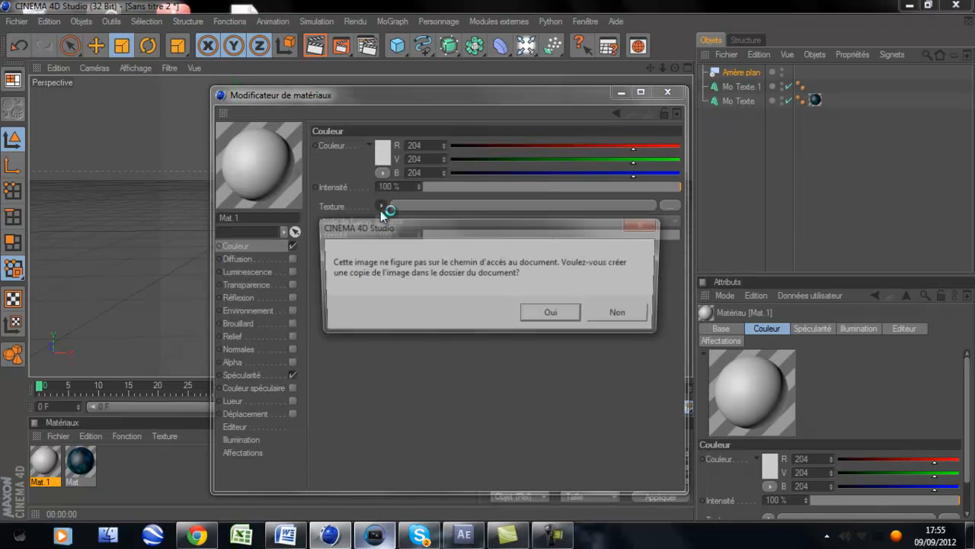
pyautogui.click(562, 315)
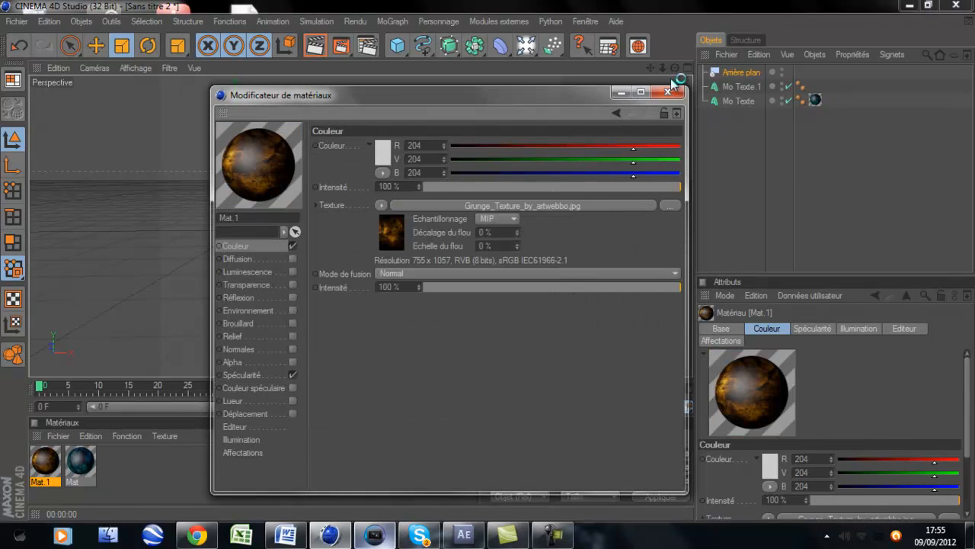
pyautogui.click(668, 91)
pyautogui.moveTo(52, 467); pyautogui.dragTo(737, 76)
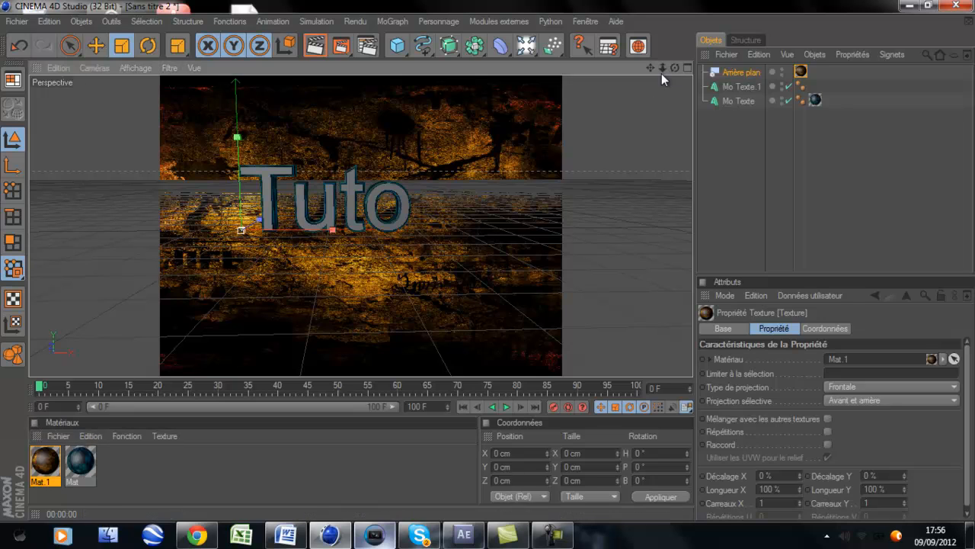
# Step: Scale both Mo Texte objects up together until their bevel radius is about 6.3 cm, making the text larger against the background
pyautogui.click(743, 90)
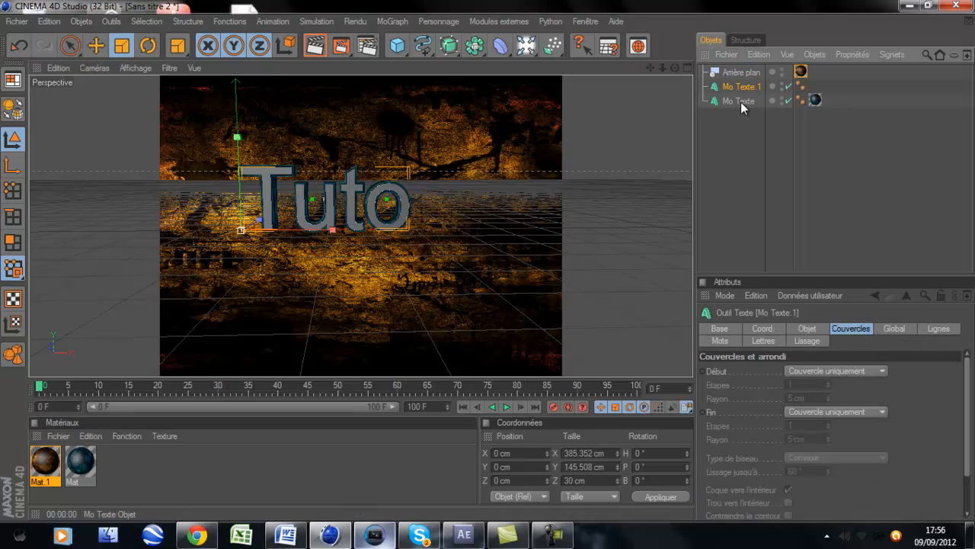
pyautogui.keyDown('ctrl'); pyautogui.click(743, 102); pyautogui.keyUp('ctrl')
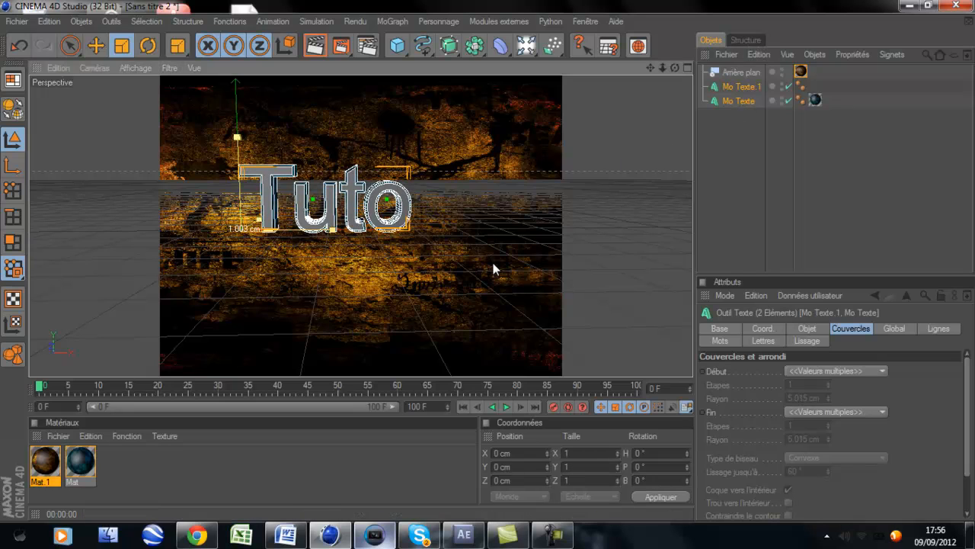
pyautogui.moveTo(491, 262); pyautogui.dragTo(490, 261)
pyautogui.moveTo(676, 67); pyautogui.dragTo(488, 259)
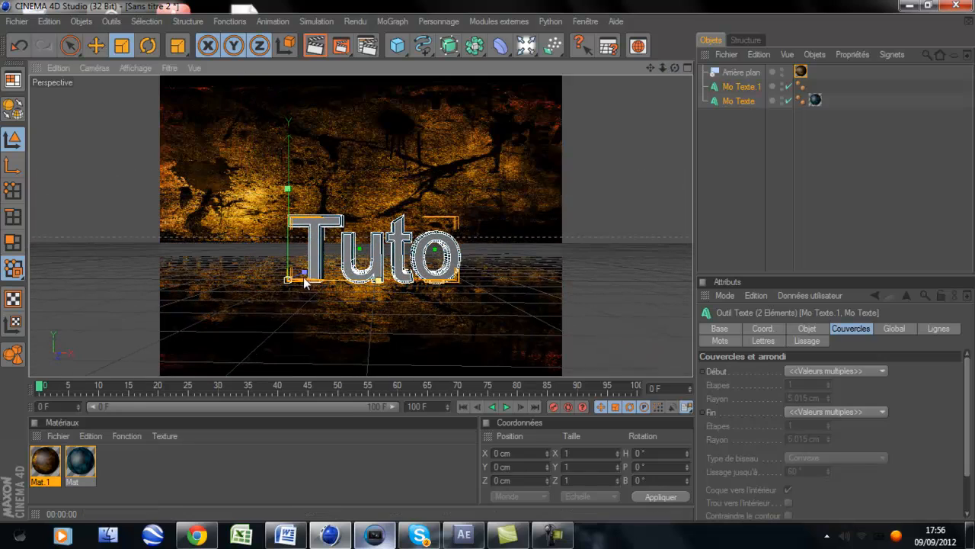
pyautogui.moveTo(289, 279); pyautogui.dragTo(565, 254)
pyautogui.moveTo(651, 67); pyautogui.dragTo(488, 260)
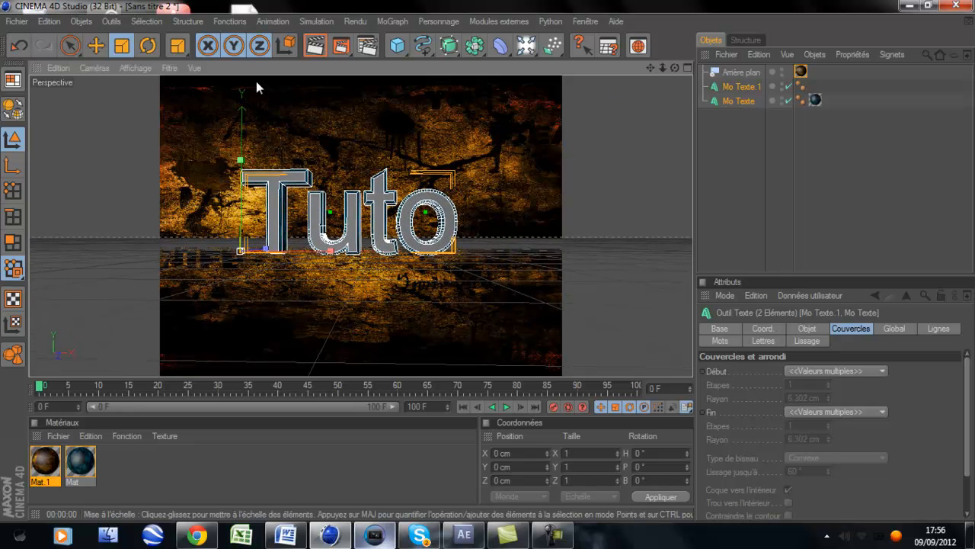
pyautogui.moveTo(631, 132); pyautogui.dragTo(488, 259)
# Step: Render the enlarged text over the grunge background from the front and from an angle to check the composition
pyautogui.click(320, 47)
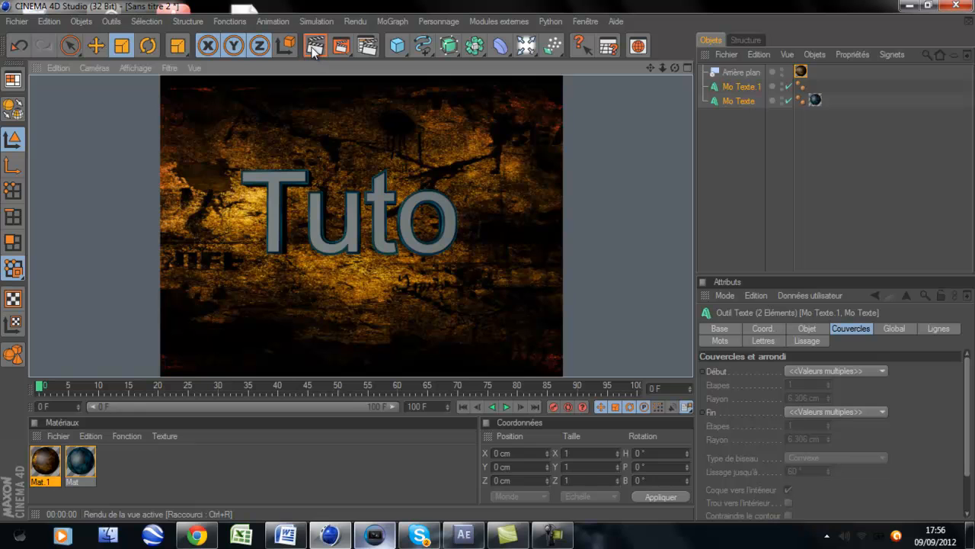
pyautogui.moveTo(674, 67); pyautogui.dragTo(489, 260)
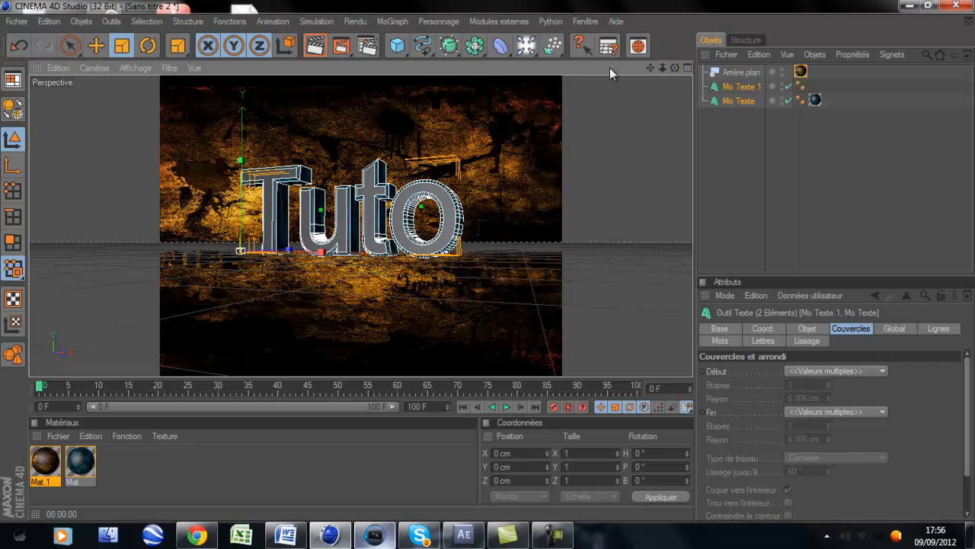
pyautogui.click(314, 46)
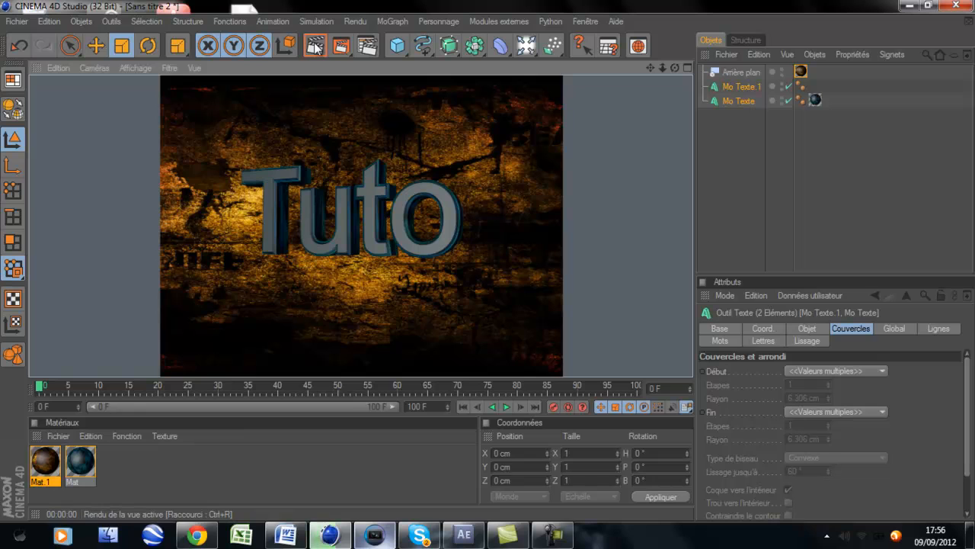
pyautogui.click(189, 153)
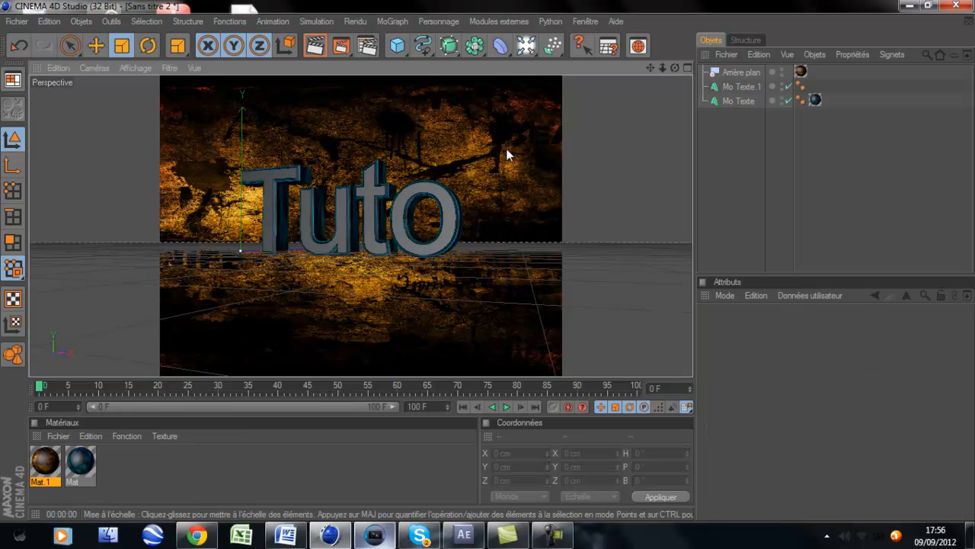
pyautogui.moveTo(676, 71); pyautogui.dragTo(488, 259)
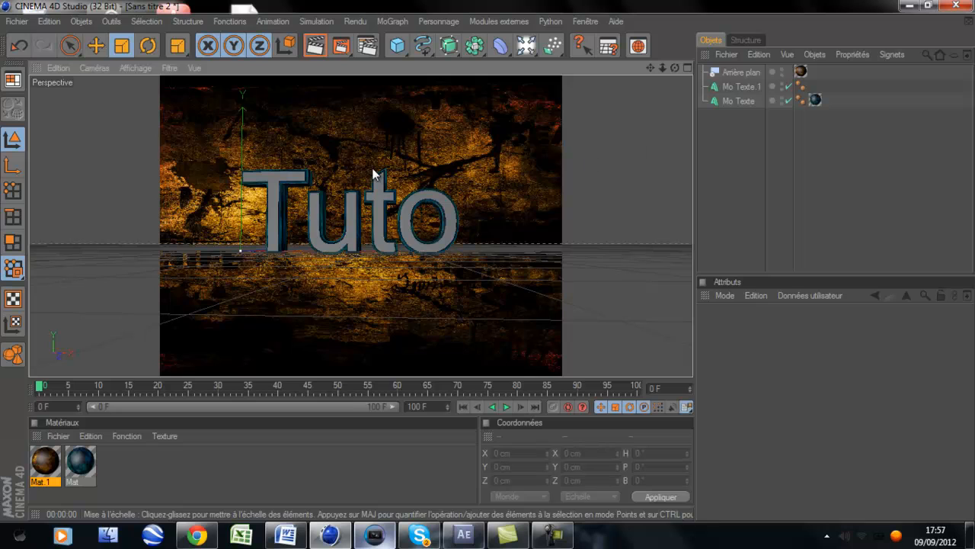
pyautogui.click(318, 46)
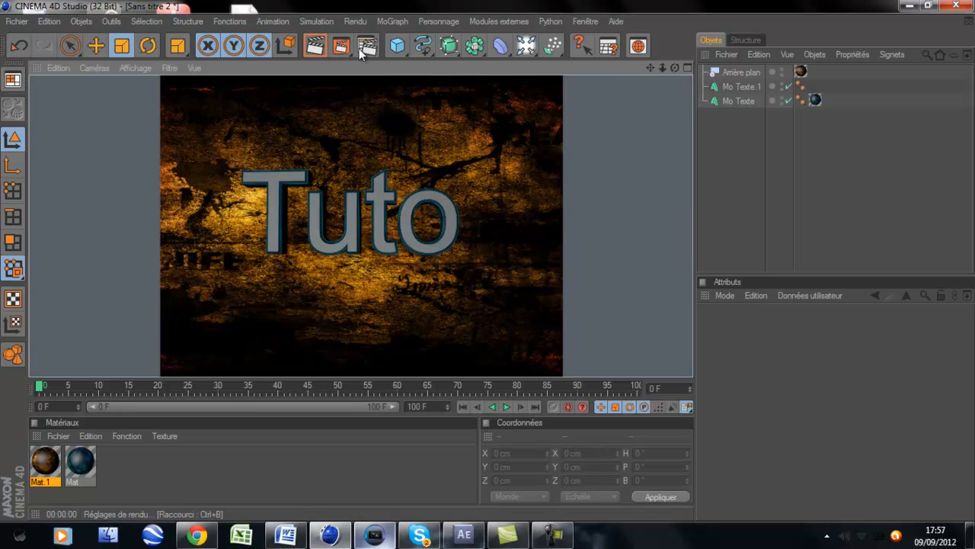
# Step: Set the timeline's end frame to 1 F
pyautogui.moveTo(391, 406); pyautogui.dragTo(112, 411)
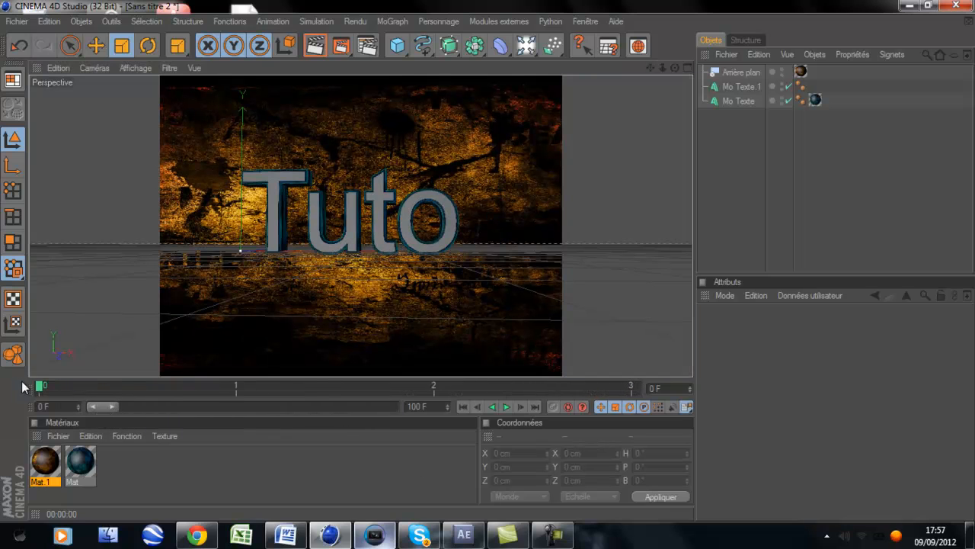
pyautogui.doubleClick(425, 407)
pyautogui.write('1')
pyautogui.click(405, 488)
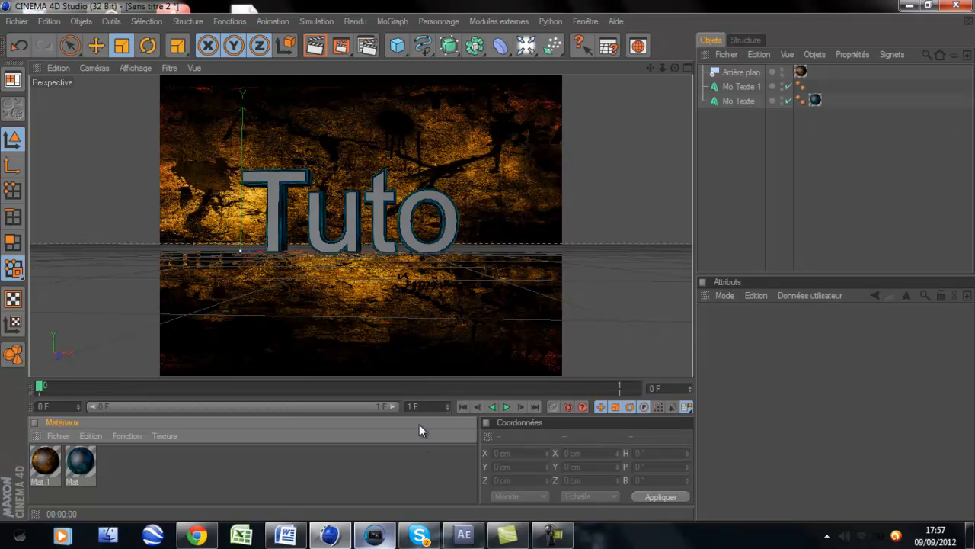
# Step: Set the render output size to 1280 x 720 pixels in the render settings
pyautogui.click(359, 43)
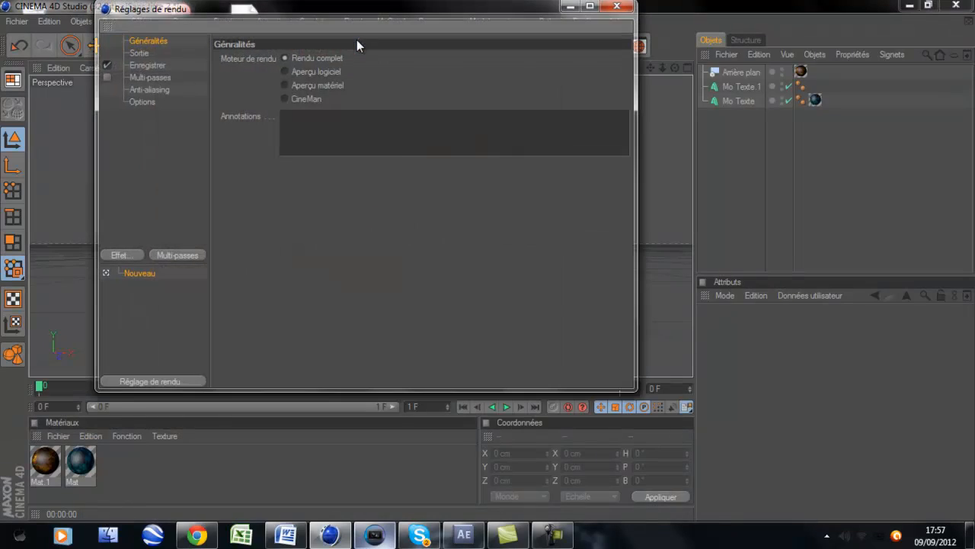
pyautogui.click(140, 54)
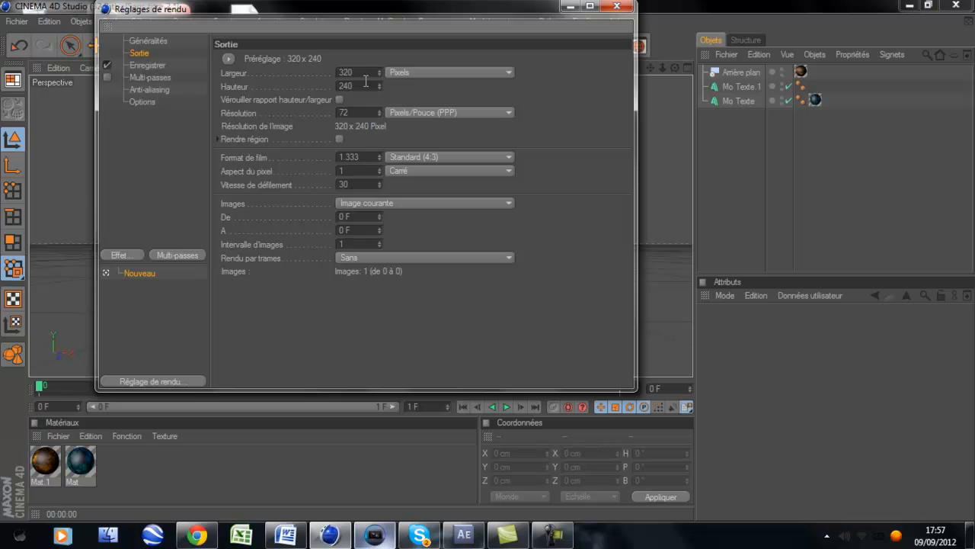
pyautogui.click(358, 72)
pyautogui.write('1280')
pyautogui.press('Tab')
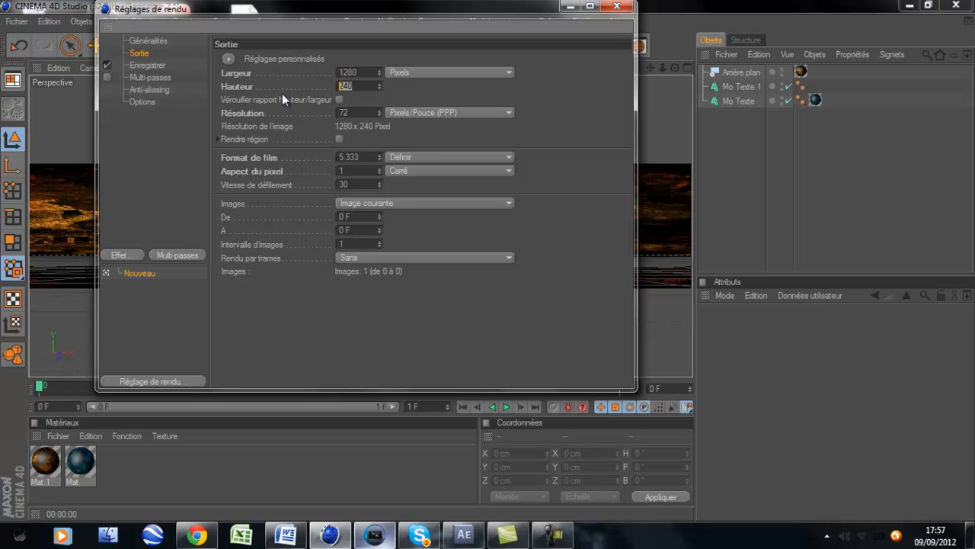
pyautogui.write('720')
pyautogui.press('Return')
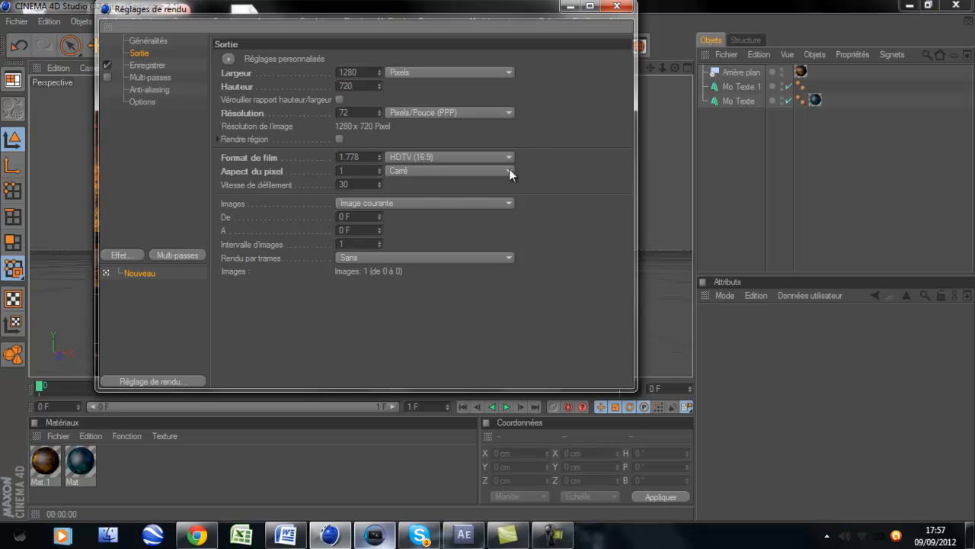
# Step: Set the end frame of the render output range to 1 F
pyautogui.click(358, 229)
pyautogui.write('1')
pyautogui.press('Return')
# Step: Set the render's save path to a file named tuto on the desktop, and close the render settings
pyautogui.click(152, 66)
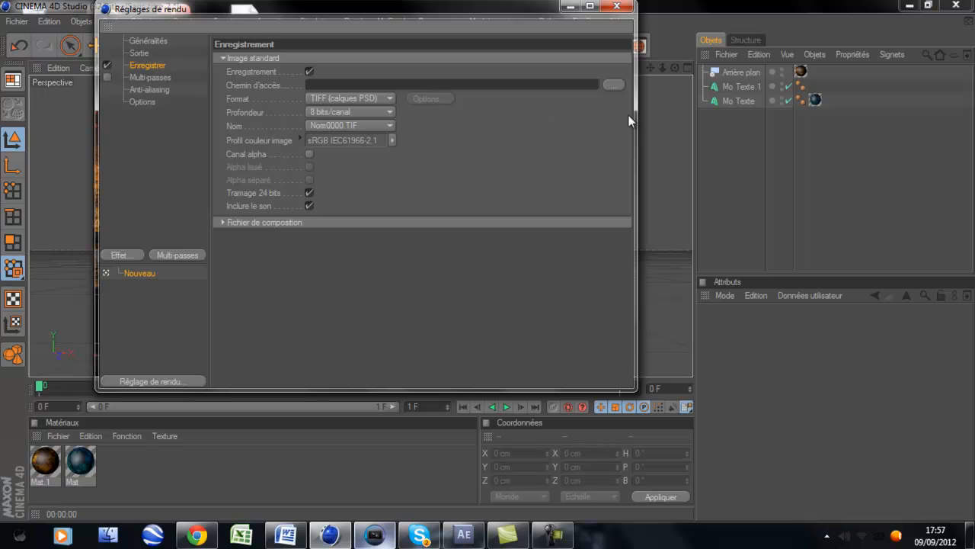
pyautogui.click(607, 86)
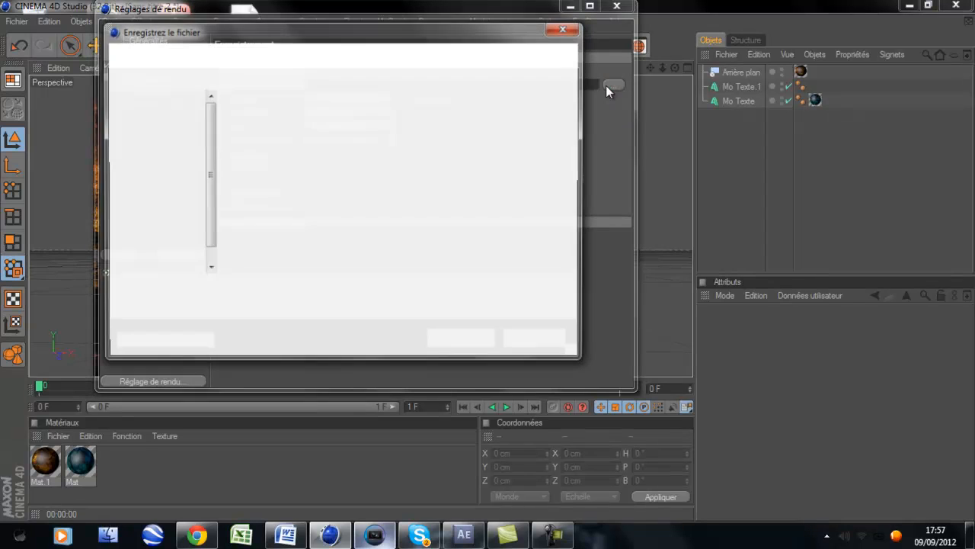
pyautogui.click(190, 120)
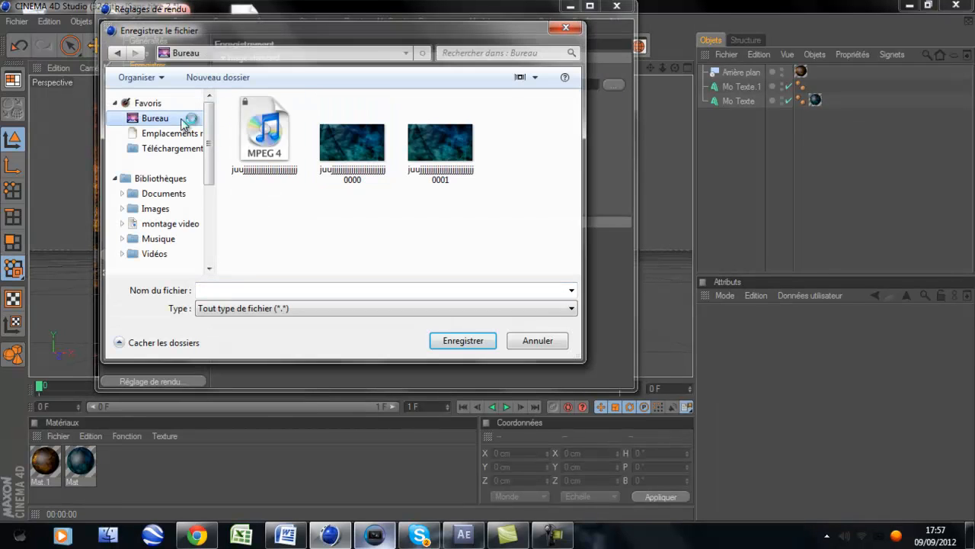
pyautogui.click(248, 290)
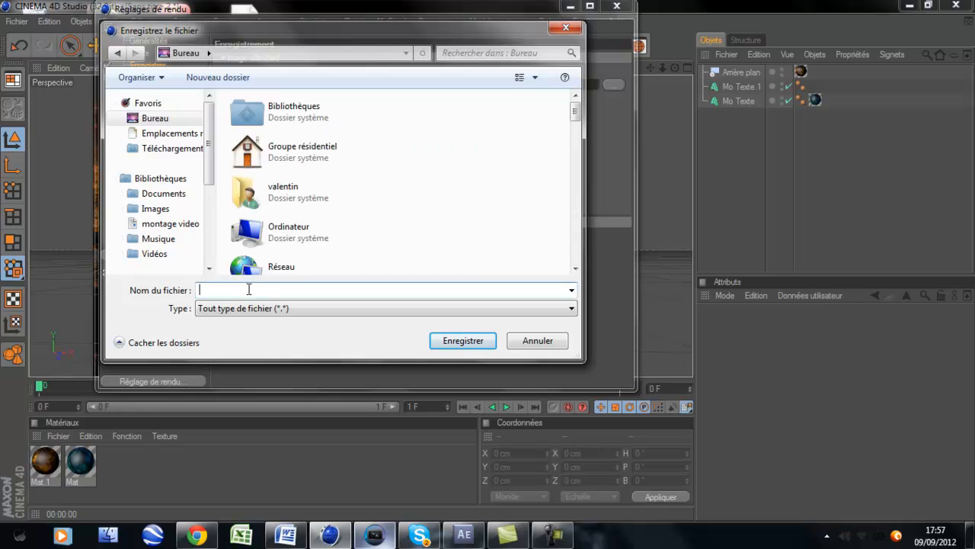
pyautogui.write('tuto')
pyautogui.press('Return')
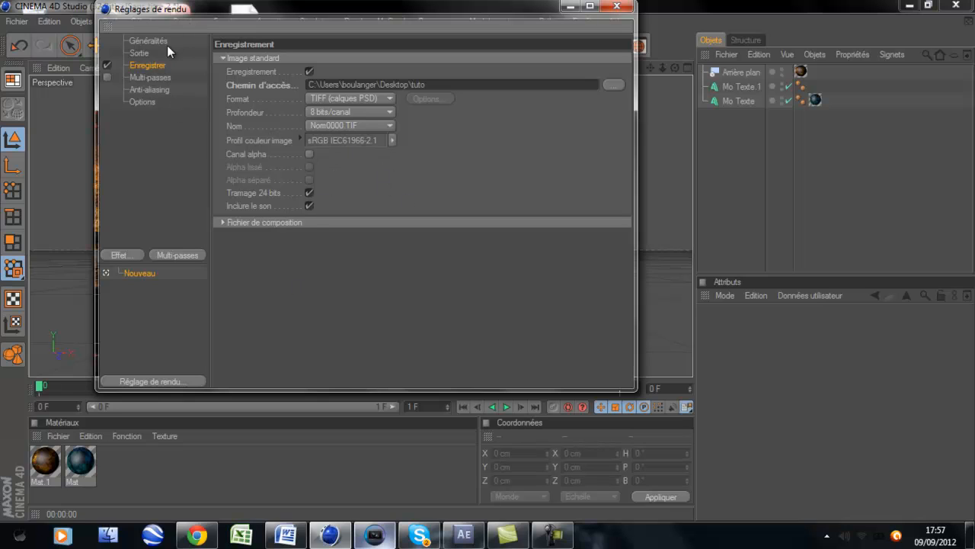
pyautogui.click(616, 6)
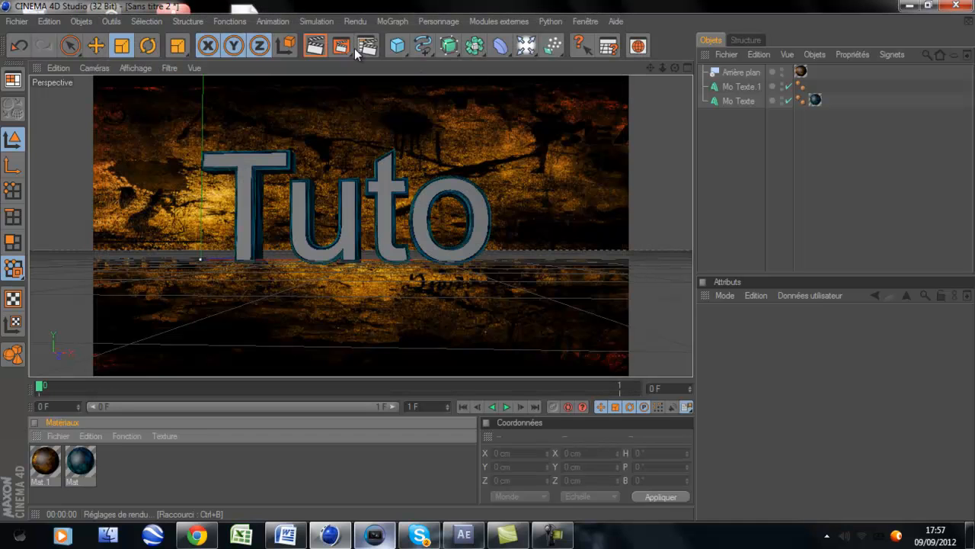
# Step: Render the frames to the picture viewer and close the viewer without stopping the render
pyautogui.click(341, 47)
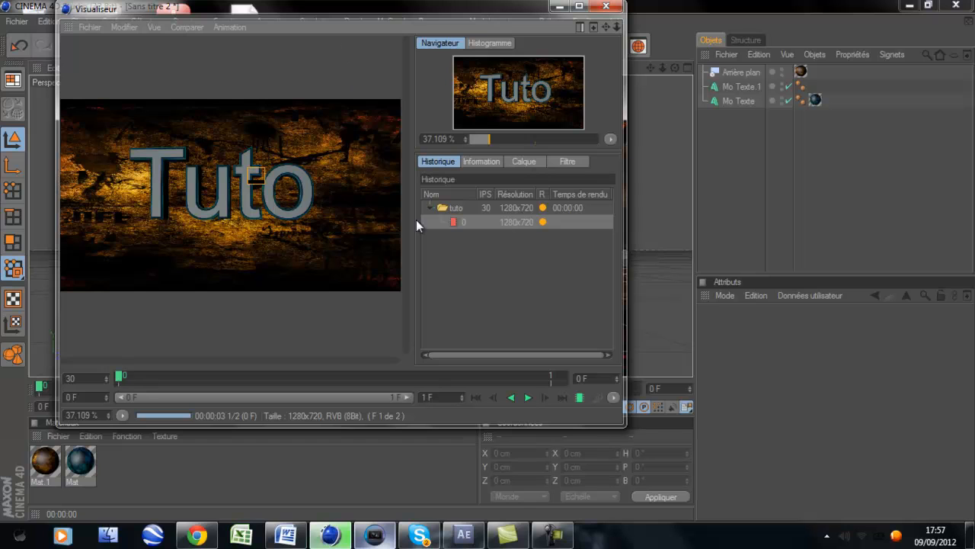
pyautogui.click(606, 6)
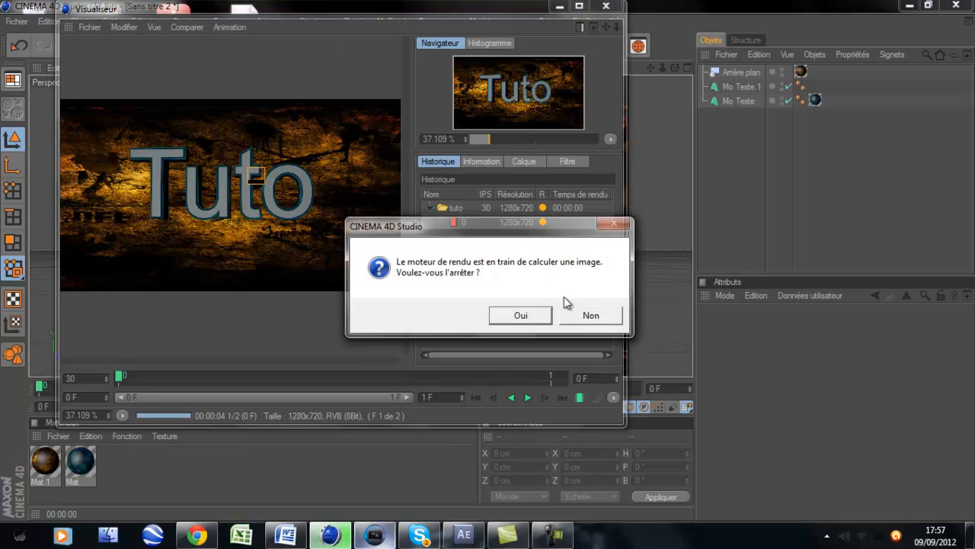
pyautogui.click(586, 315)
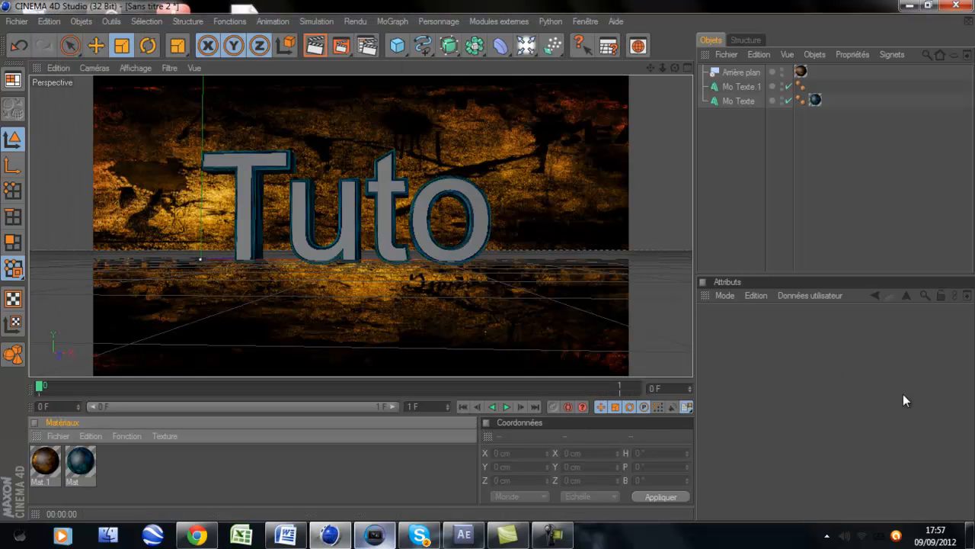
# Step: Open the rendered tuto0001 image from the desktop to check it, close it and switch back to Cinema 4D
pyautogui.click(973, 536)
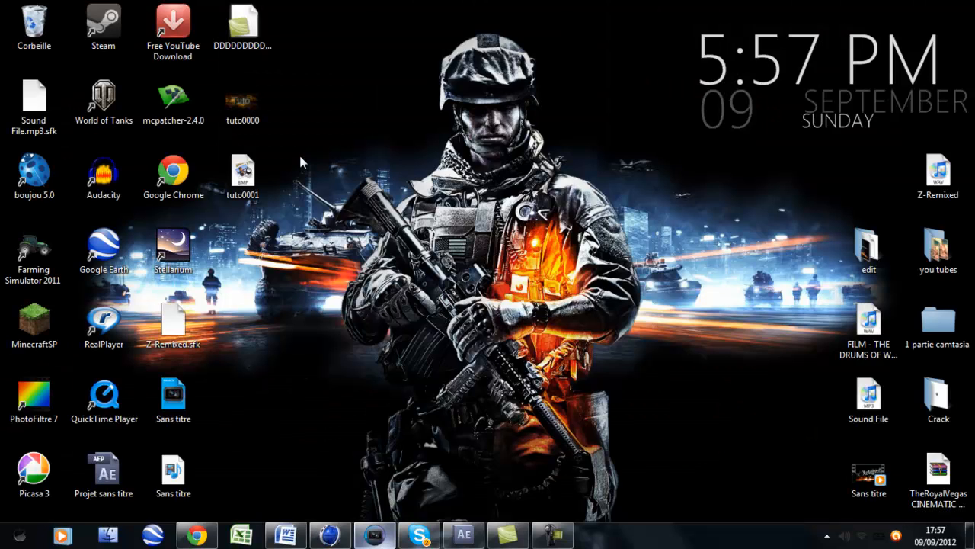
pyautogui.click(241, 178)
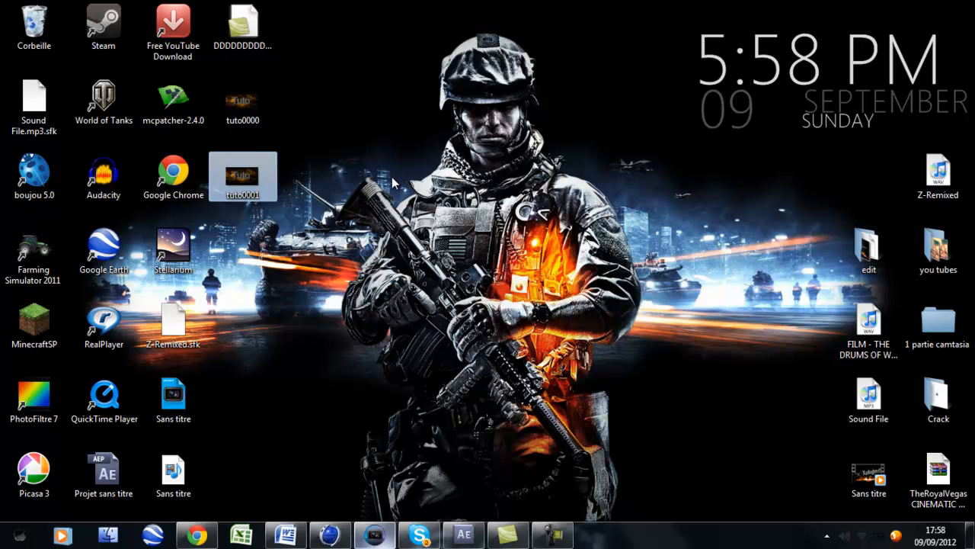
pyautogui.click(353, 214)
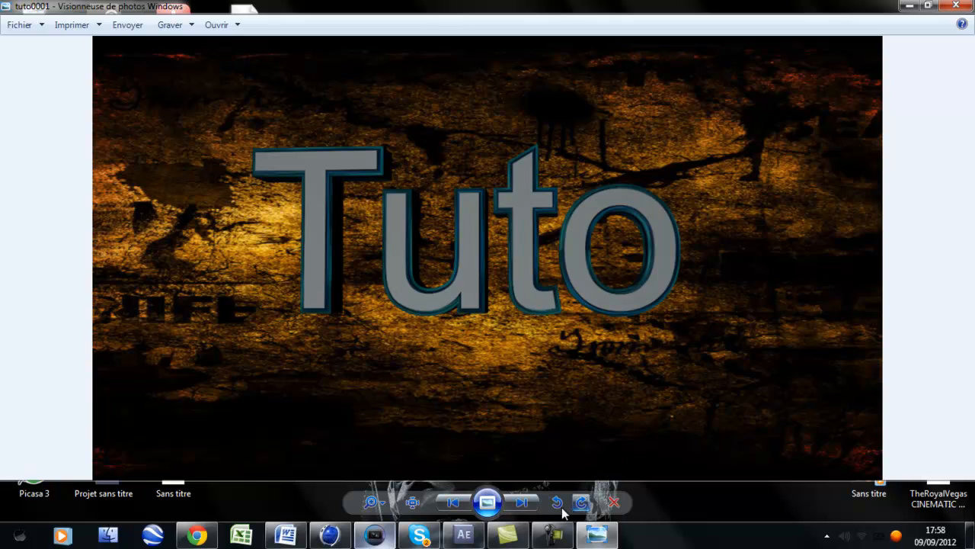
pyautogui.click(956, 5)
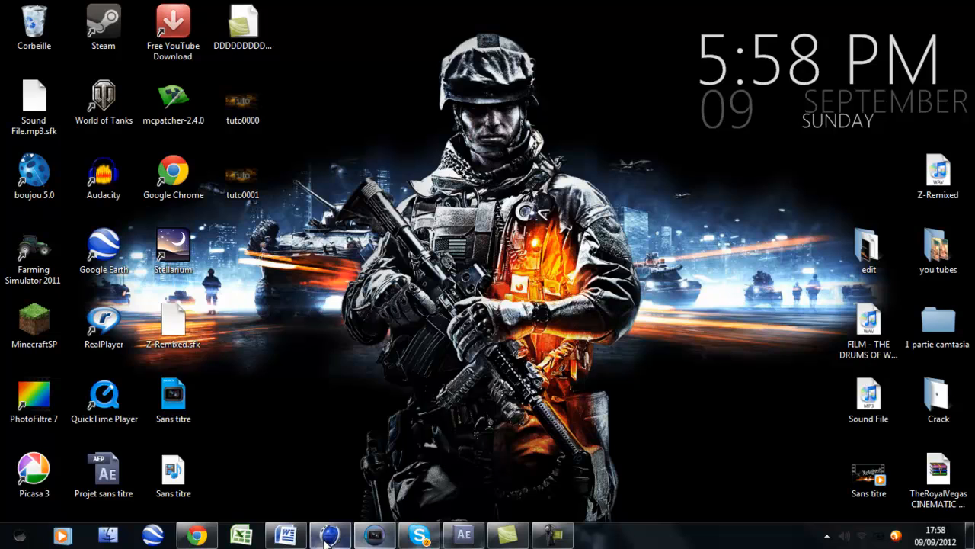
pyautogui.click(374, 534)
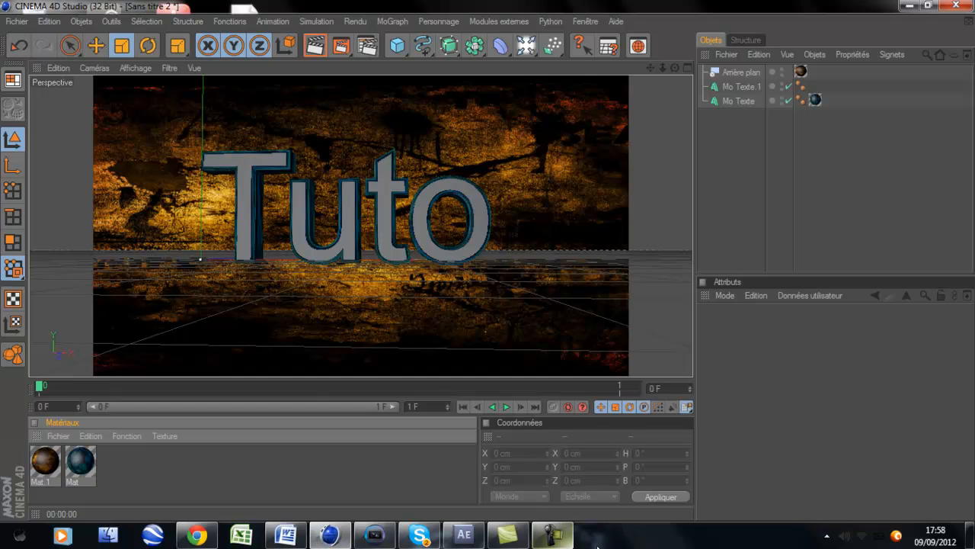
pyautogui.click(563, 537)
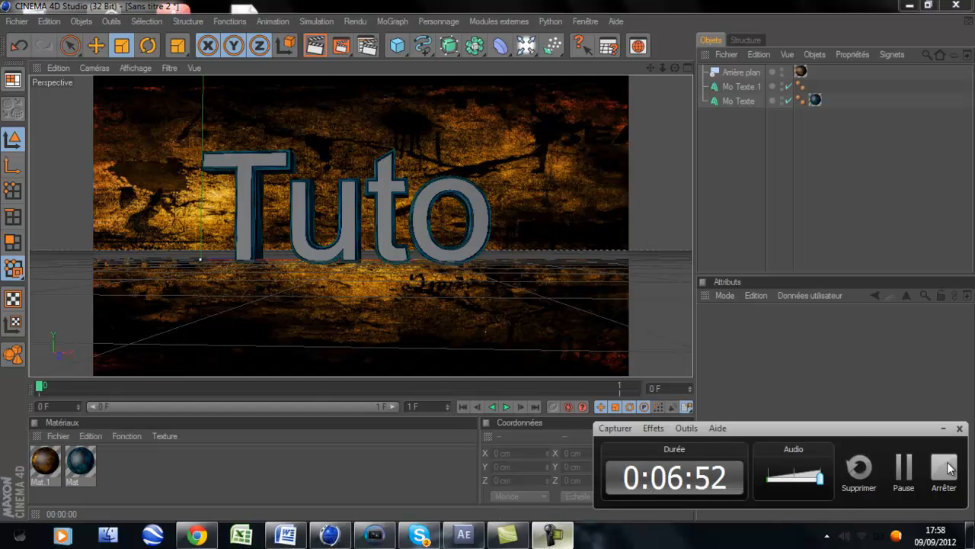